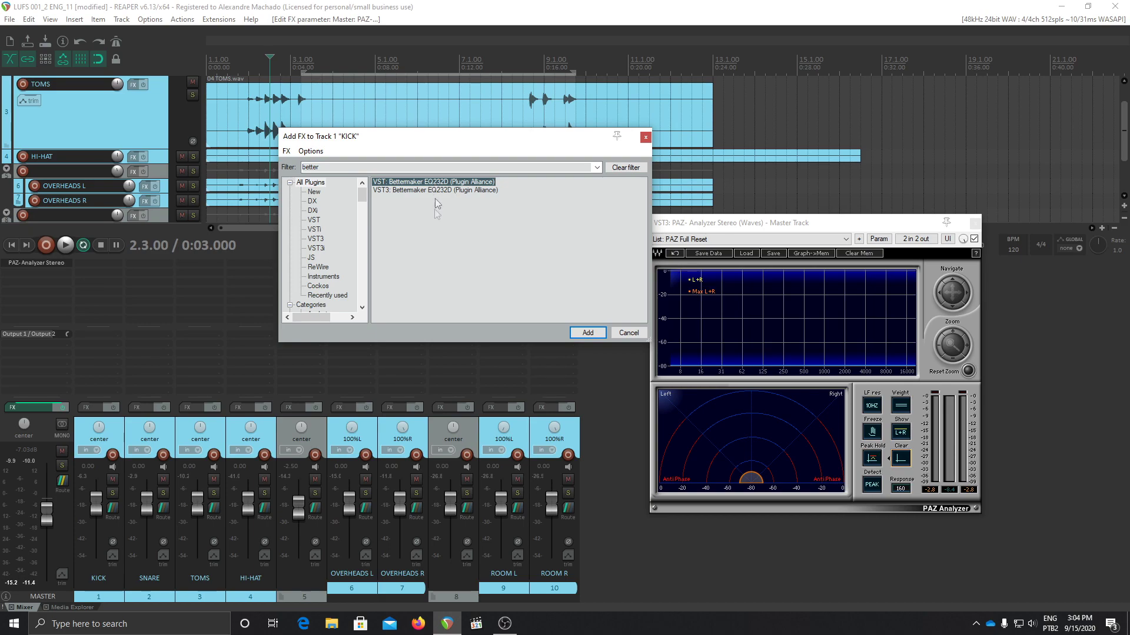
Add the VST version of Bettermaker EQ232D to the KICK track and bypass the track's effects
key(Return)
drag(388, 50, 415, 189)
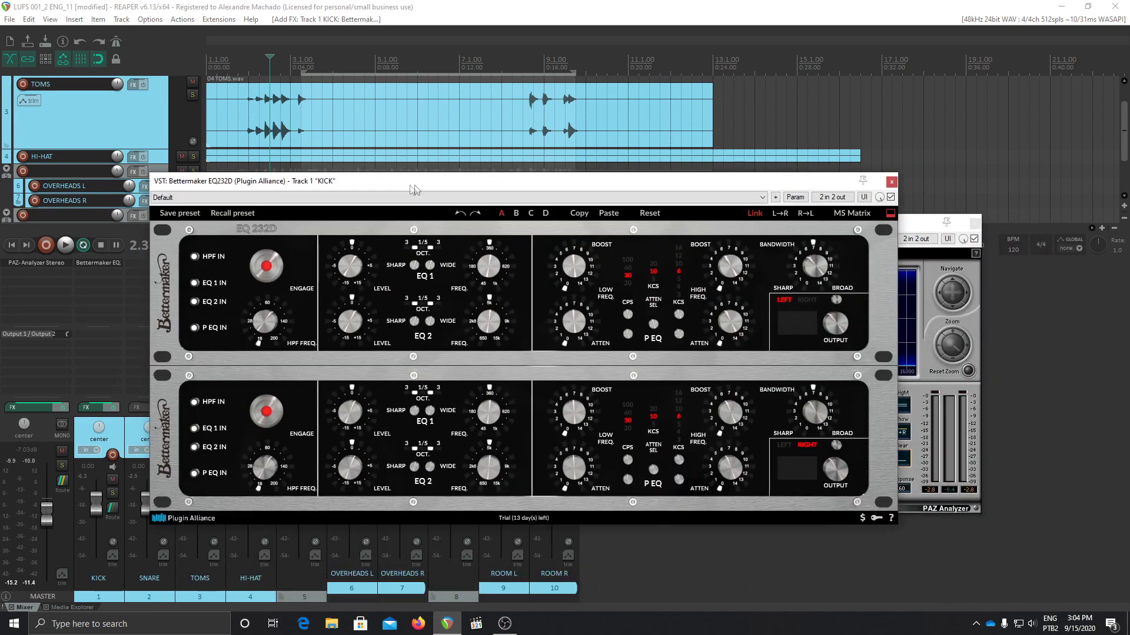
click(112, 407)
Arrange the Bettermaker EQ and PAZ Analyzer windows side by side, keeping the mixer channels visible
drag(570, 180, 473, 117)
drag(893, 228, 1002, 210)
drag(652, 118, 607, 96)
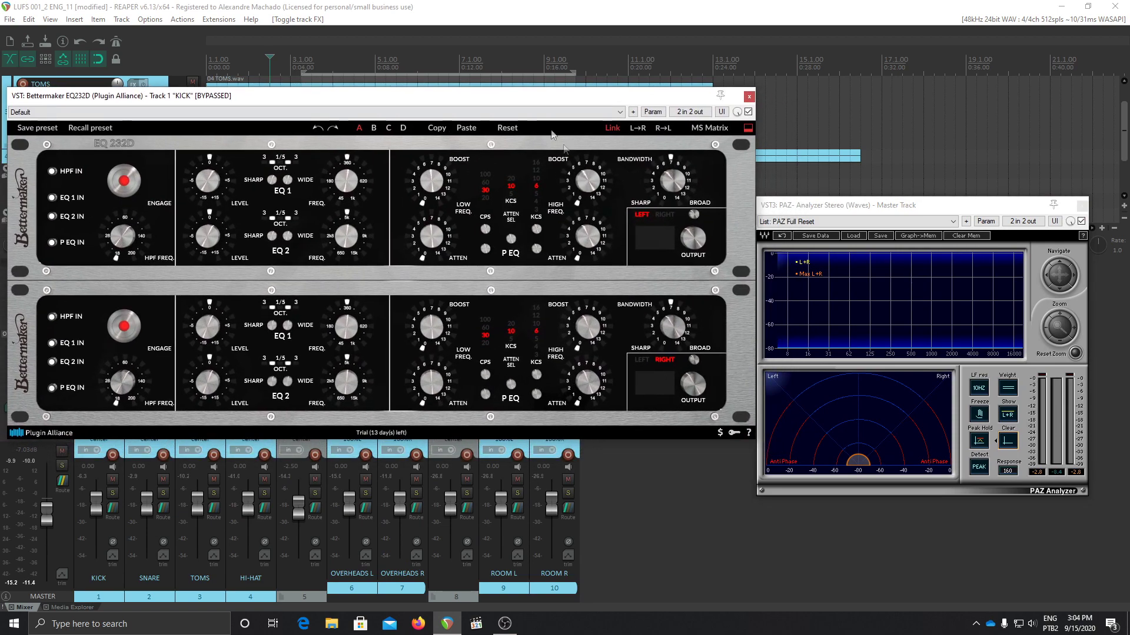
drag(521, 100, 516, 55)
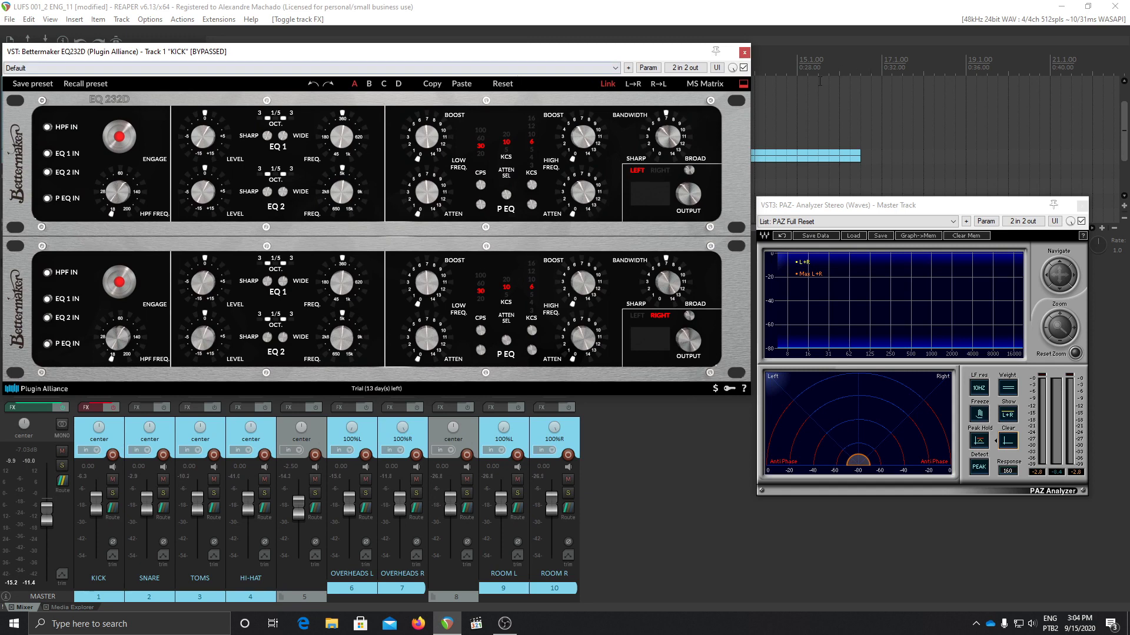
Play the full drum mix with the kick EQ bypassed, stop playback and clear the analyzer's held peaks
key(space)
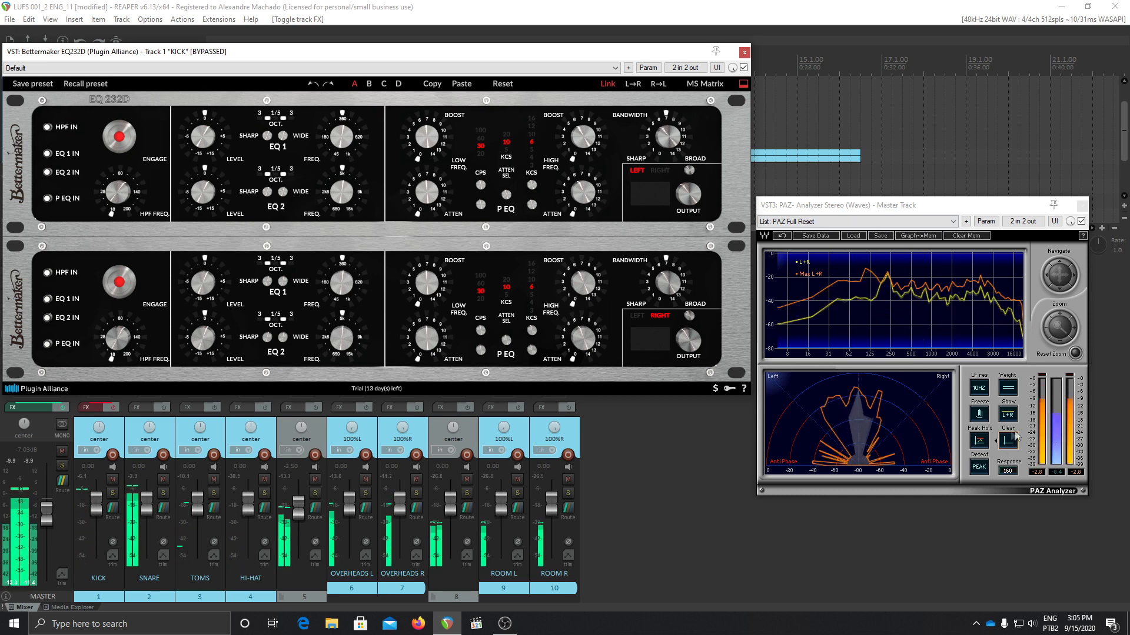
key(space)
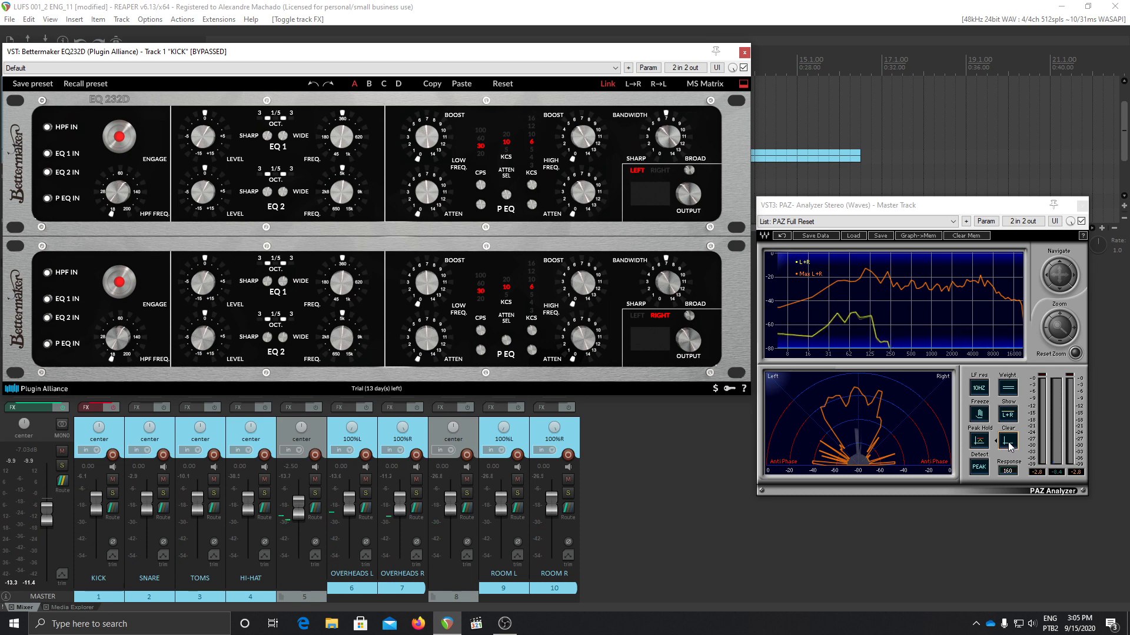
click(1009, 445)
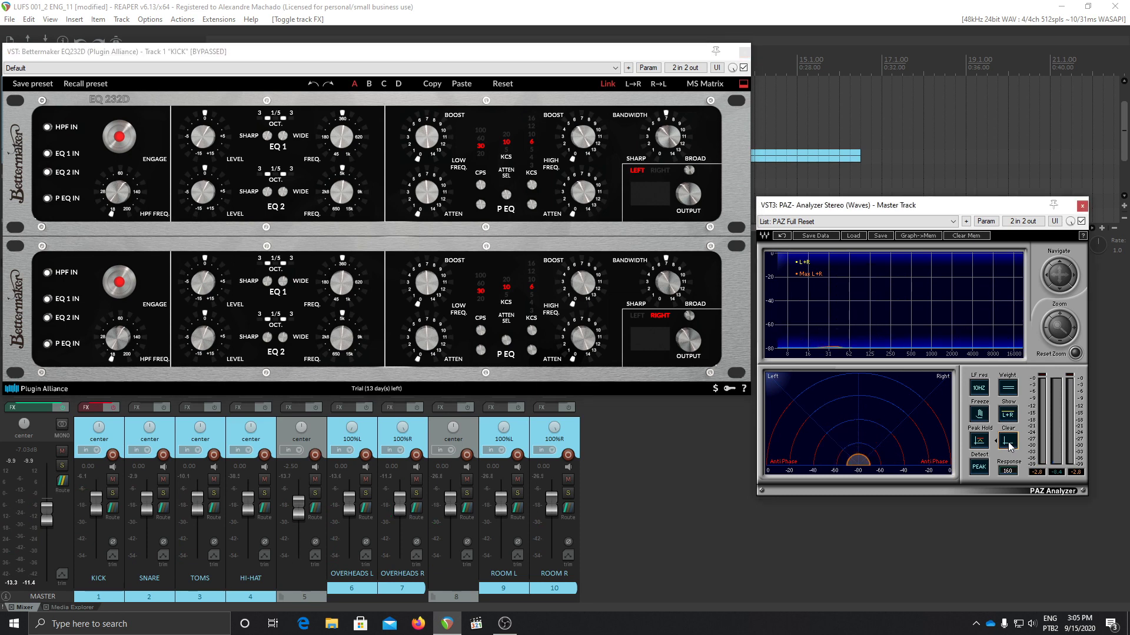
Solo the KICK track with its effects re-enabled and start playback from about 4.3.00
click(112, 493)
click(113, 407)
drag(294, 51, 394, 128)
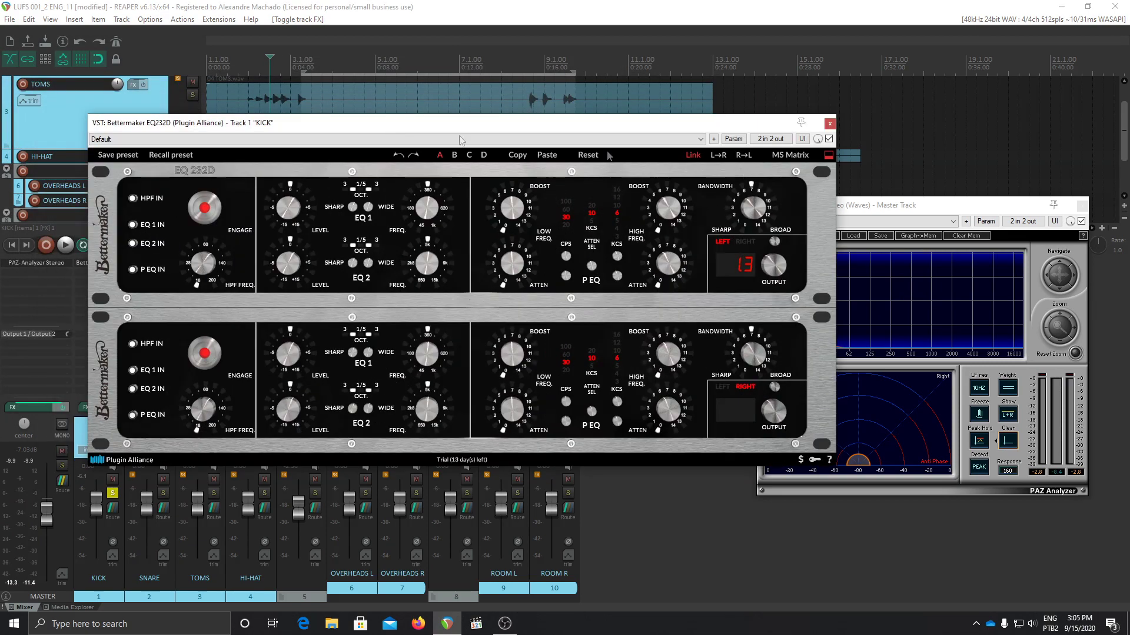
drag(869, 204, 910, 271)
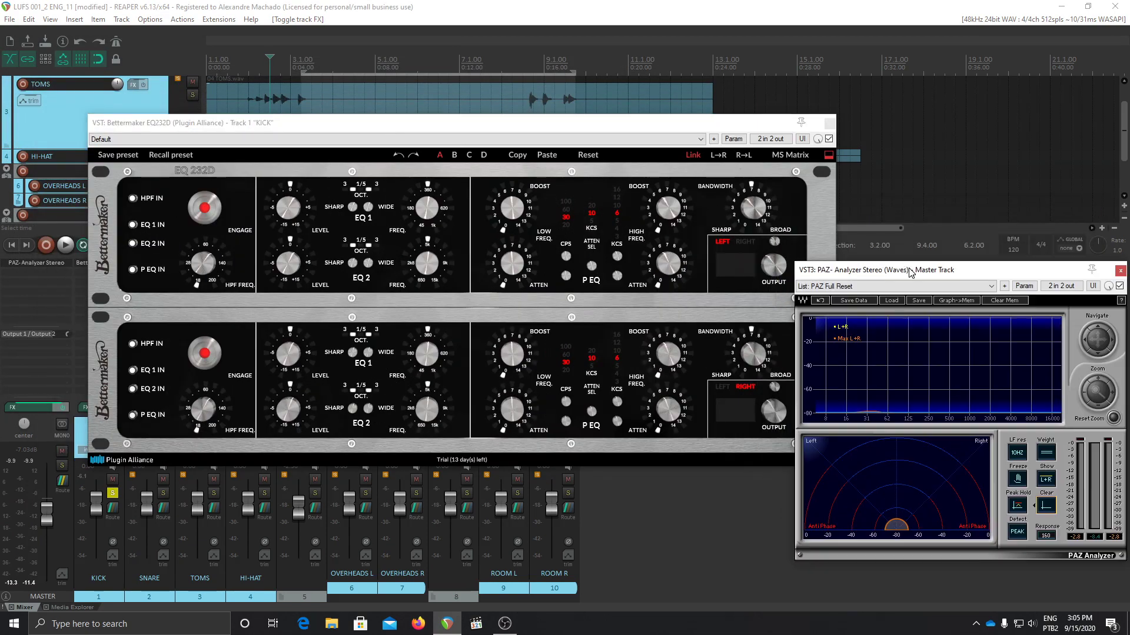
click(352, 60)
key(space)
Engage the P EQ on the kick and boost the lows at 20 CPS and the highs at 10 KCS
drag(346, 124, 303, 165)
click(520, 268)
drag(451, 122, 444, 188)
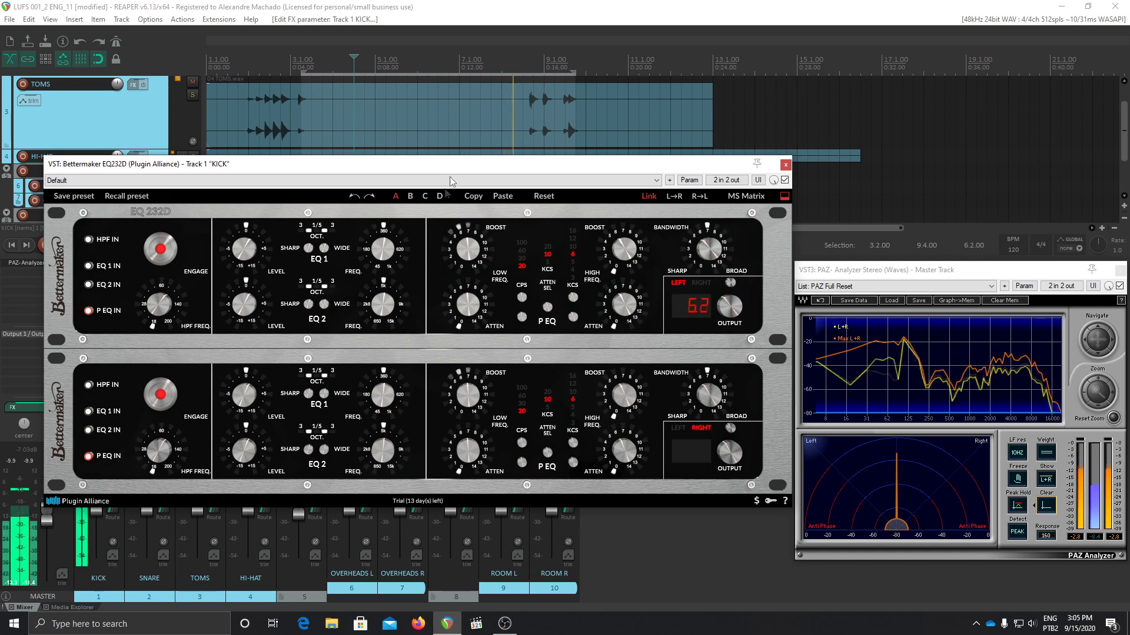
drag(454, 154, 457, 137)
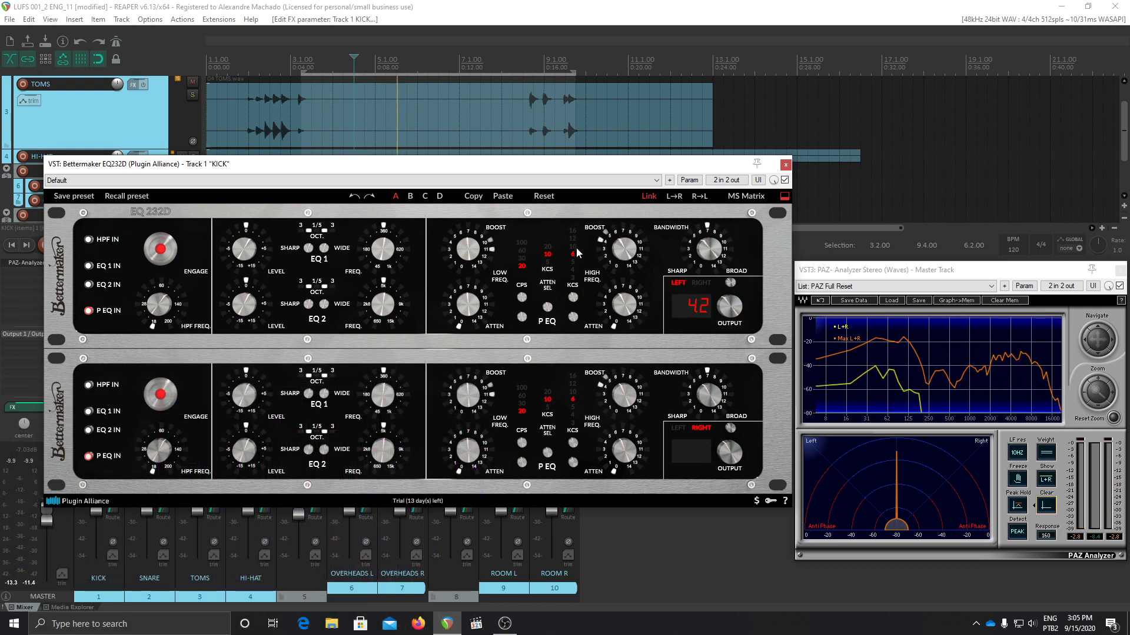
drag(627, 229, 631, 201)
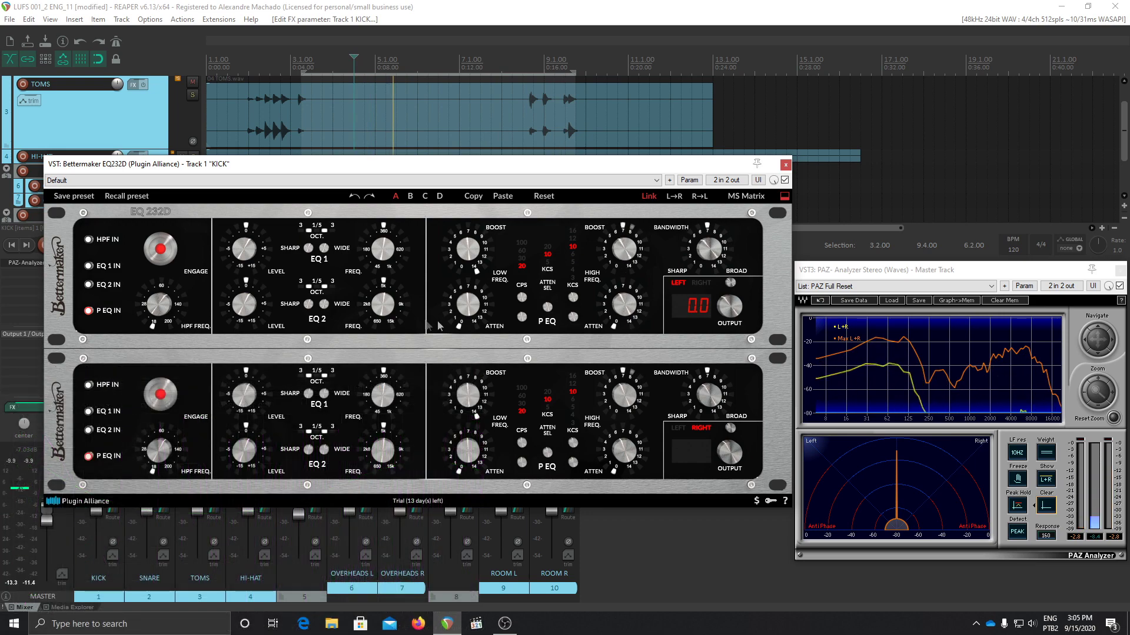
Attenuate the kick's lows, adjust the EQ output and fine-tune the high boost to 7.0, checking against bypass
drag(462, 316, 477, 286)
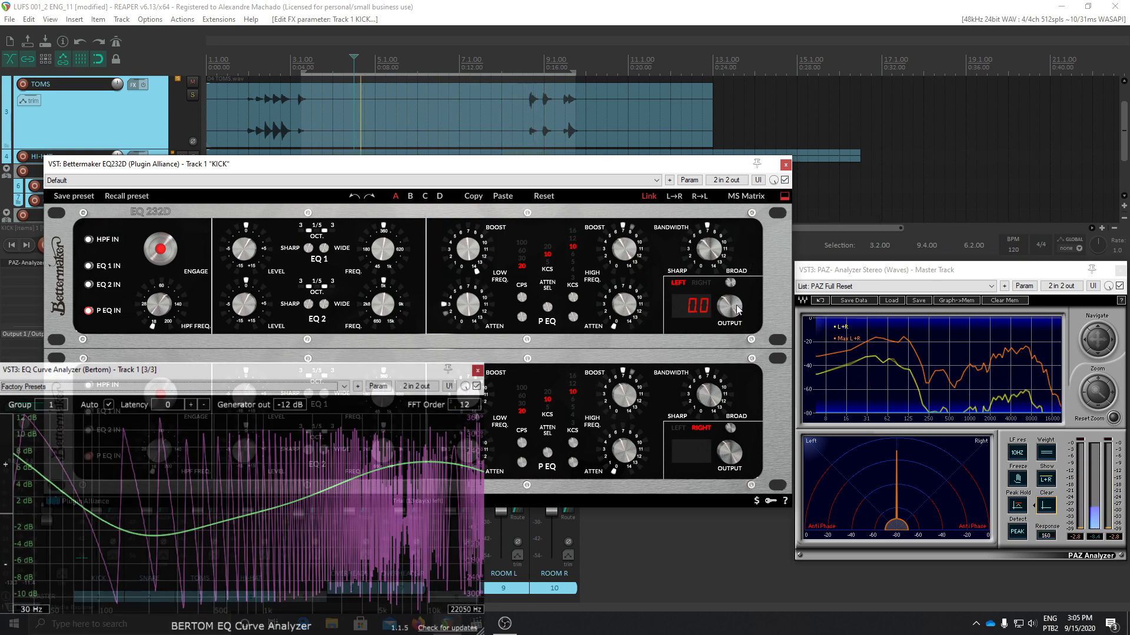
drag(735, 318, 734, 324)
click(784, 180)
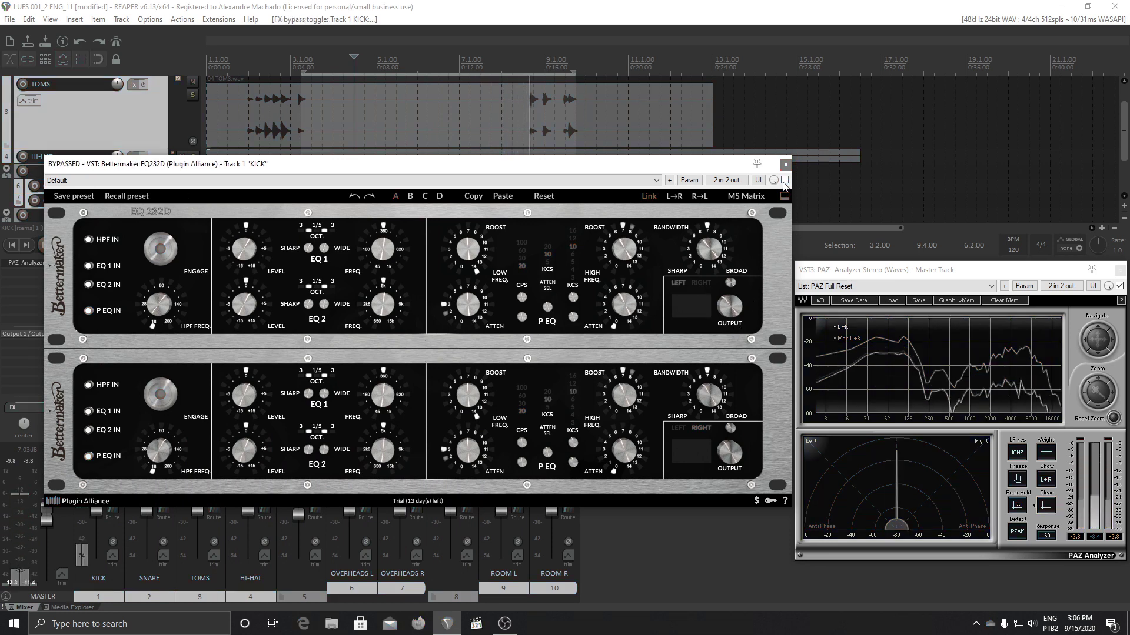
click(785, 180)
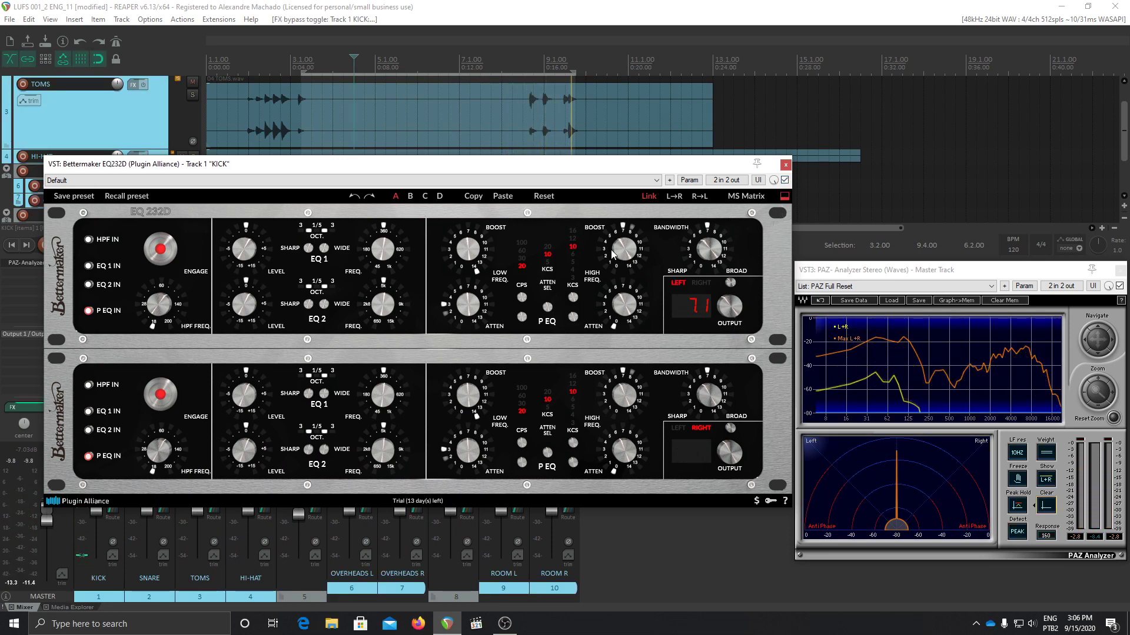
drag(624, 246, 624, 249)
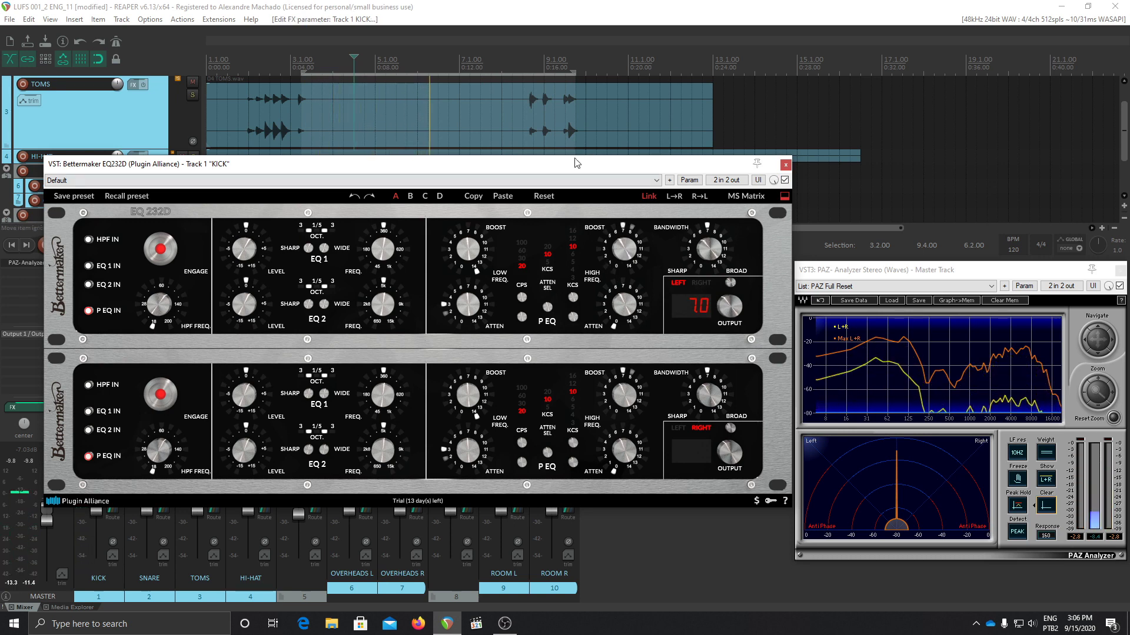
Compare the kick's level and spectrum with the EQ bypassed and enabled, clearing the analyzer's held peaks for each
drag(571, 165, 559, 123)
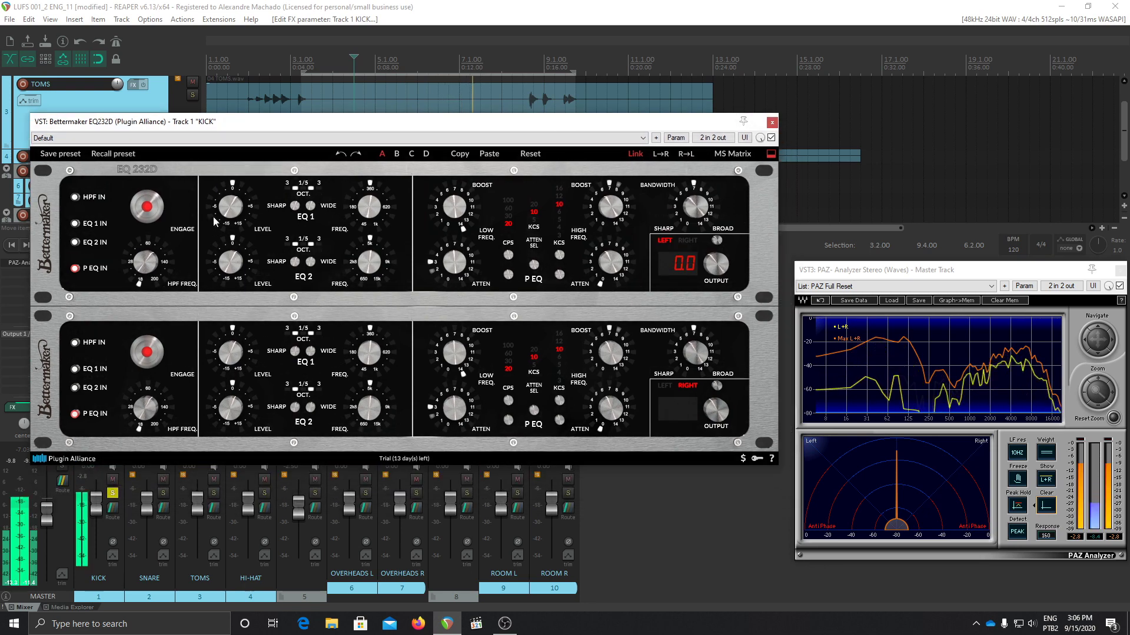
click(770, 138)
click(770, 138)
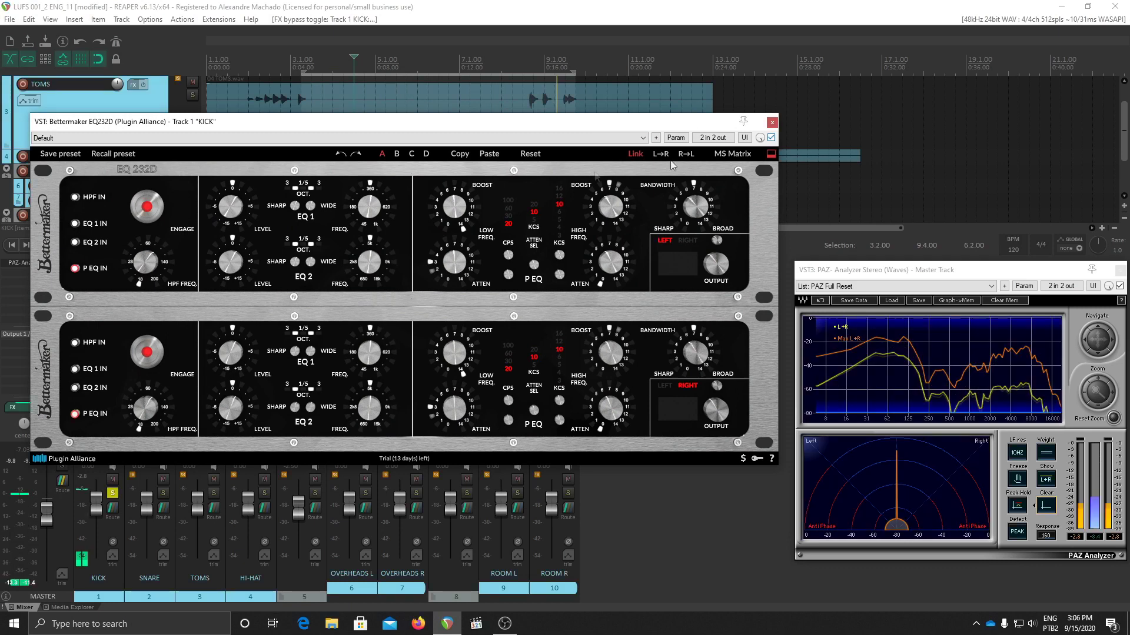
click(770, 137)
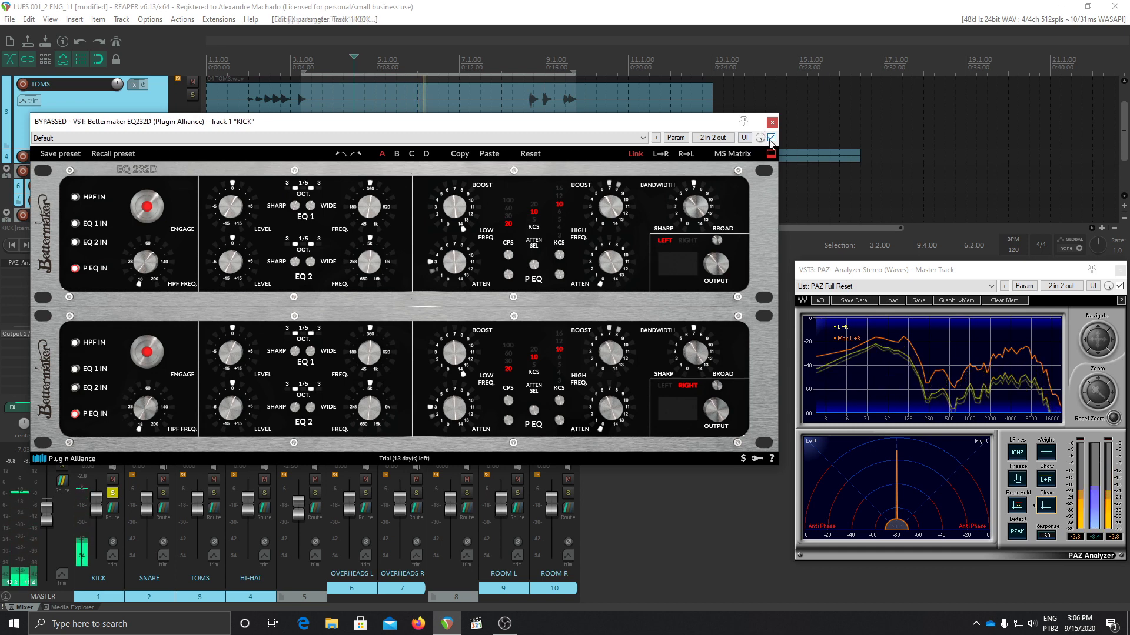
click(771, 138)
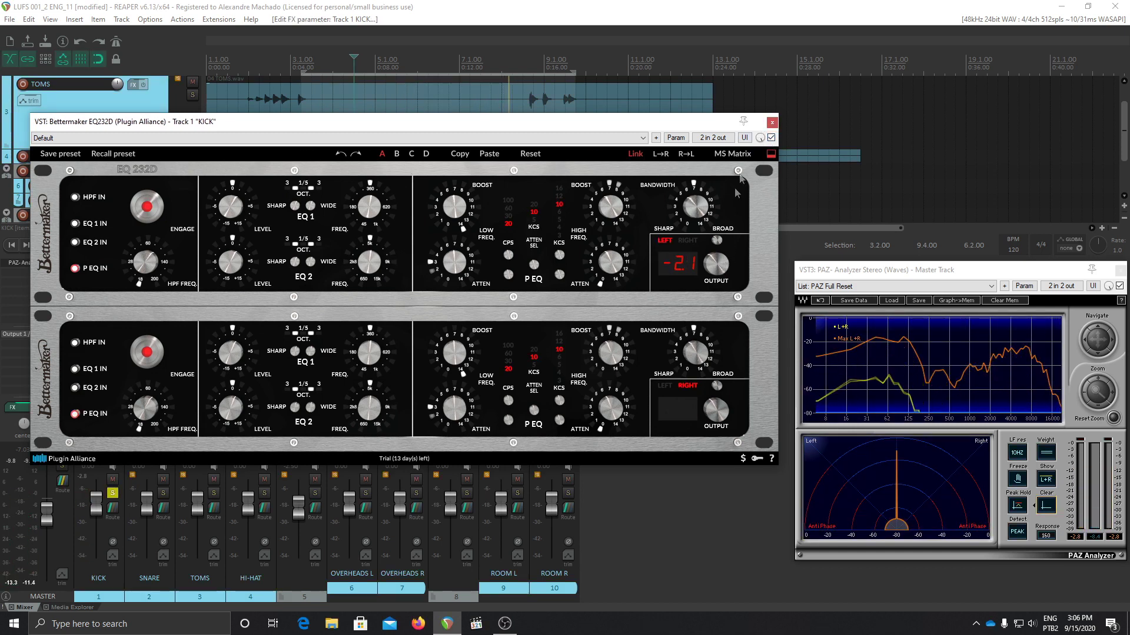
click(770, 137)
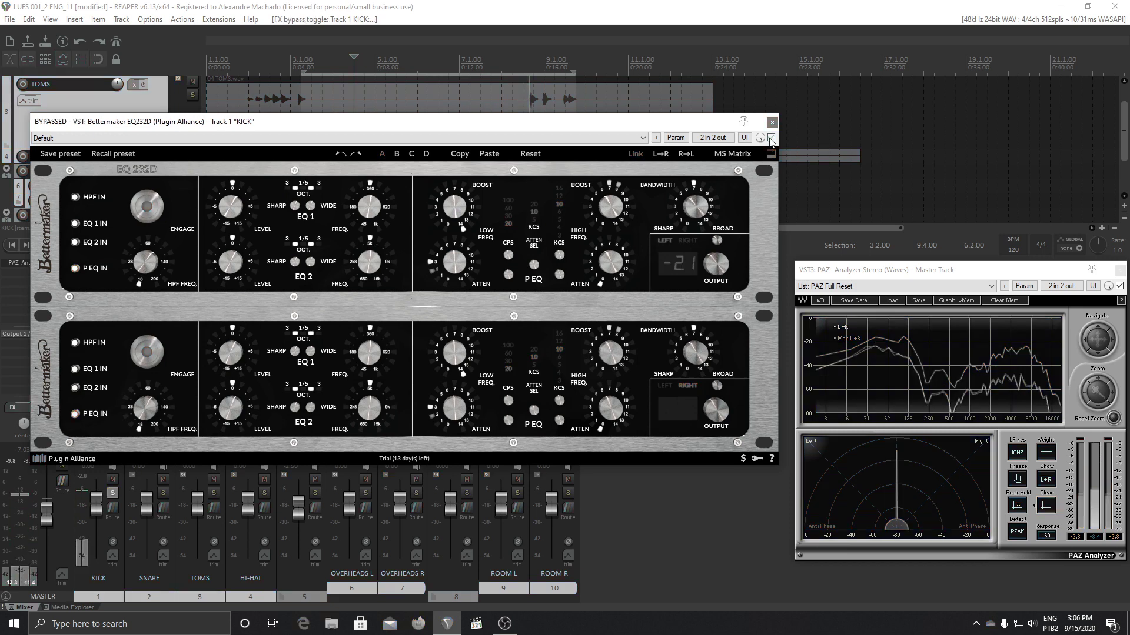
click(1041, 505)
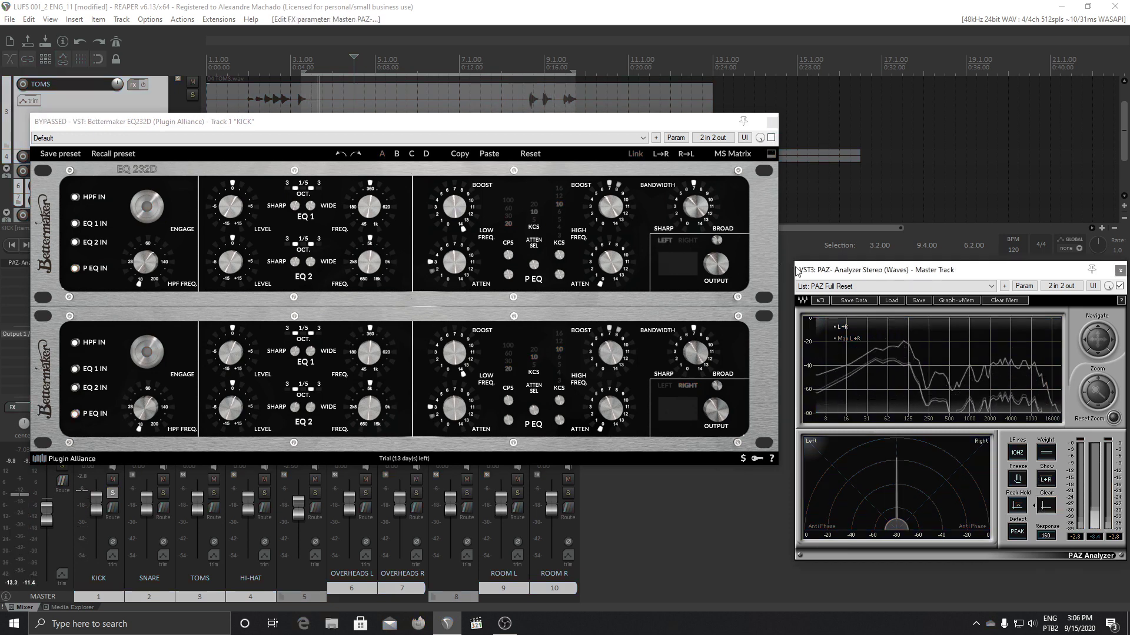
click(771, 138)
click(1044, 505)
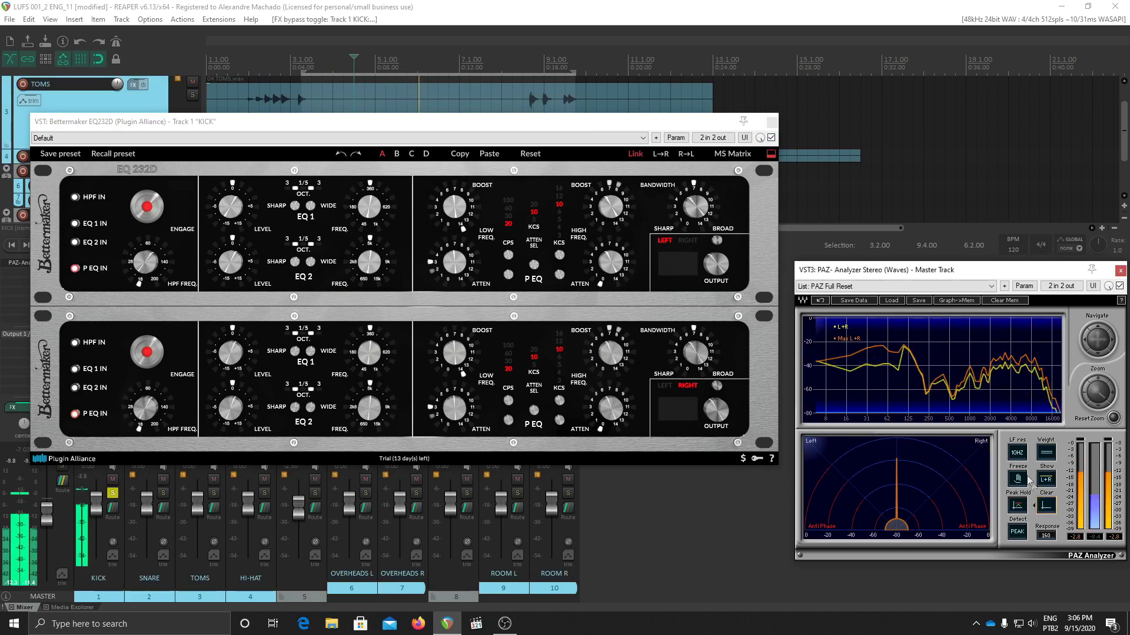
Set the kick EQ's output to -2.9, check it against bypass and close the EQ window
drag(715, 267, 712, 269)
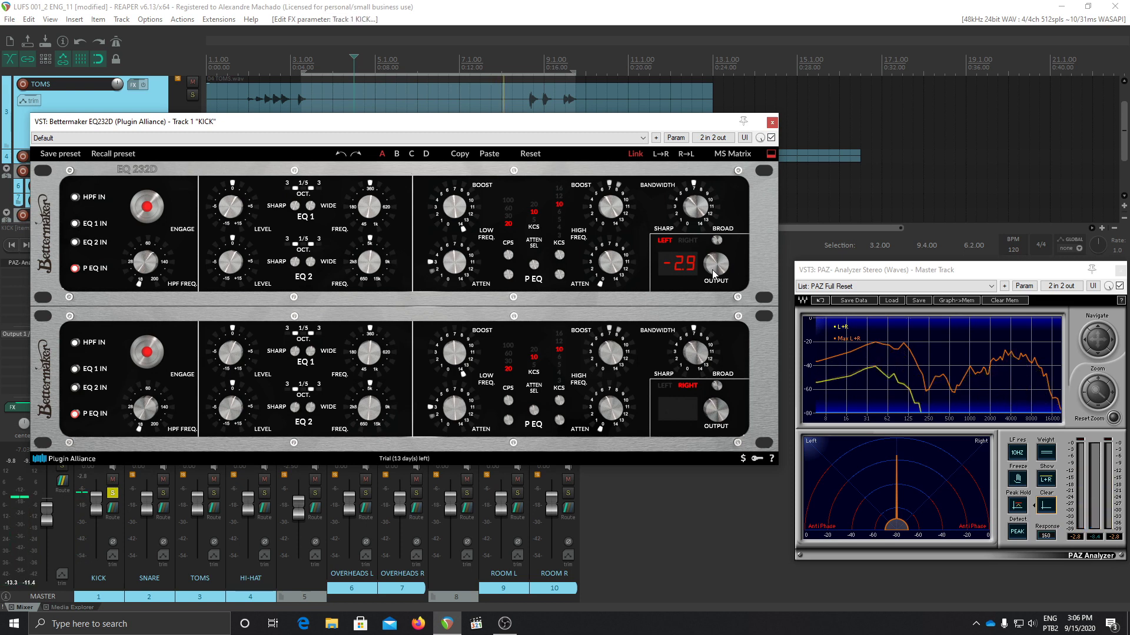
click(771, 138)
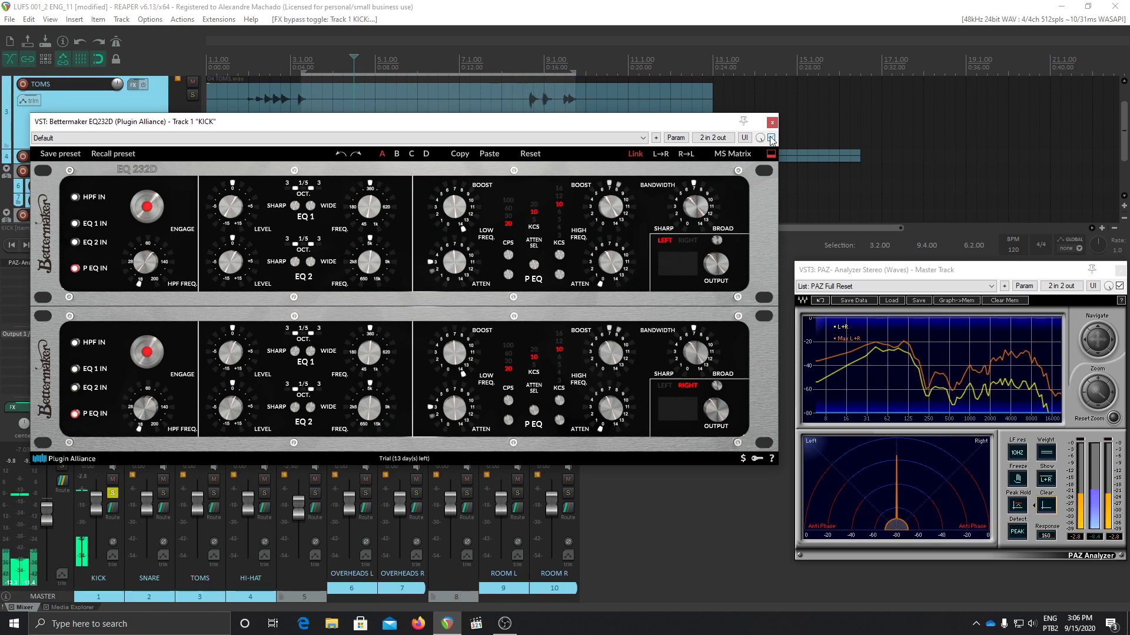
click(772, 122)
Add the VST version of Bettermaker EQ232D to the SNARE track and solo that track exclusively
click(157, 263)
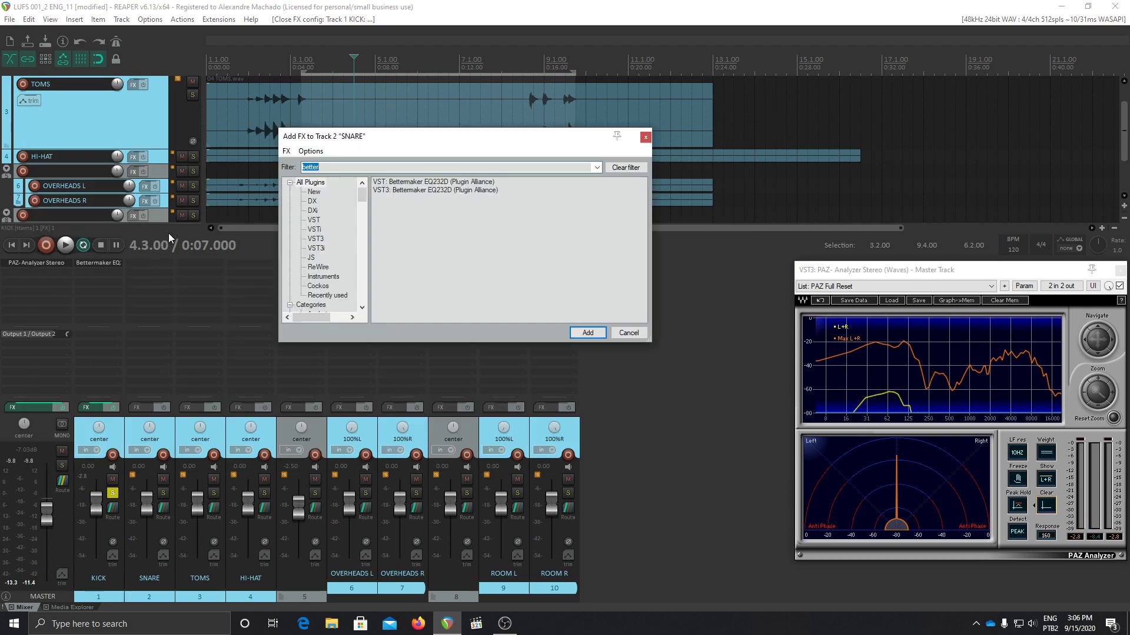
double_click(412, 181)
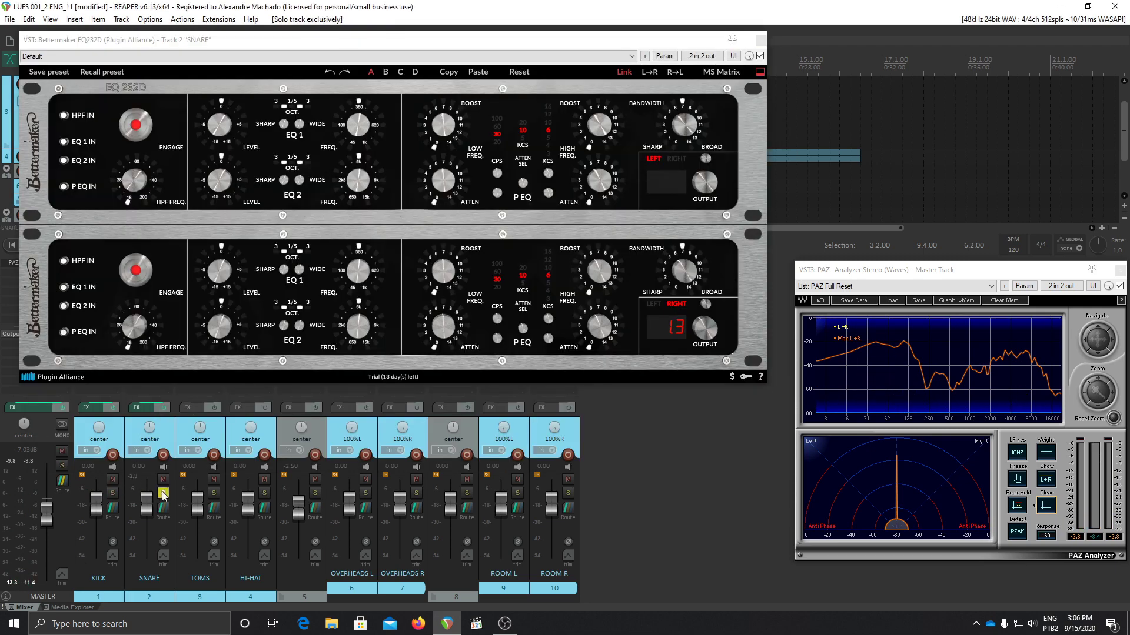
drag(385, 45, 403, 118)
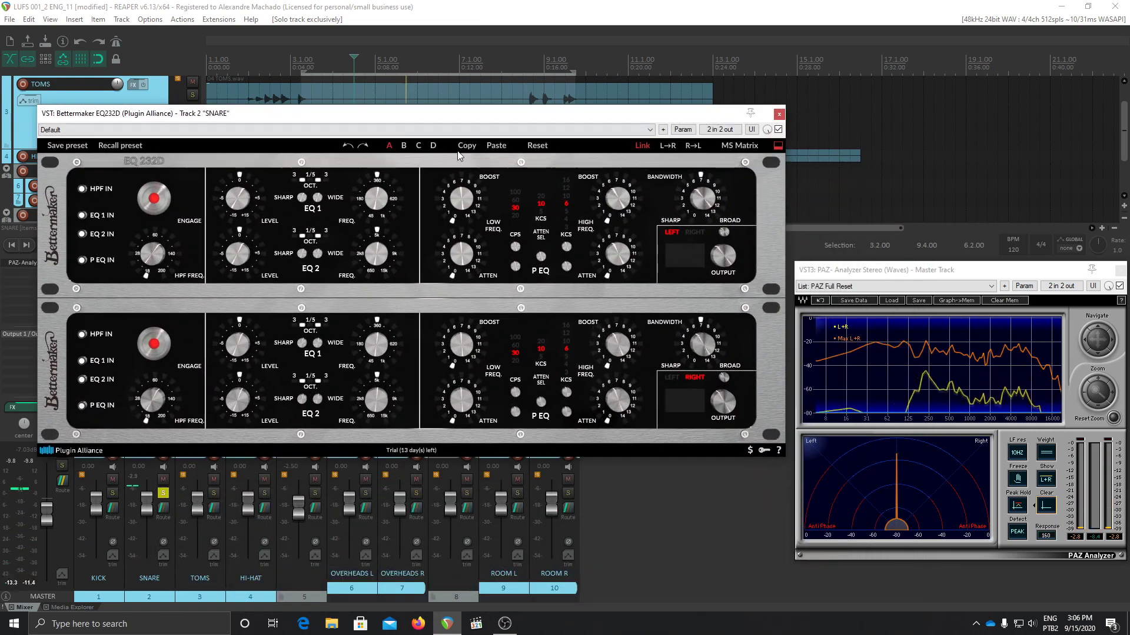
Engage the P EQ on the snare, boosting the highs at 10 KCS to 6.7 and the lows at 100 CPS
click(566, 196)
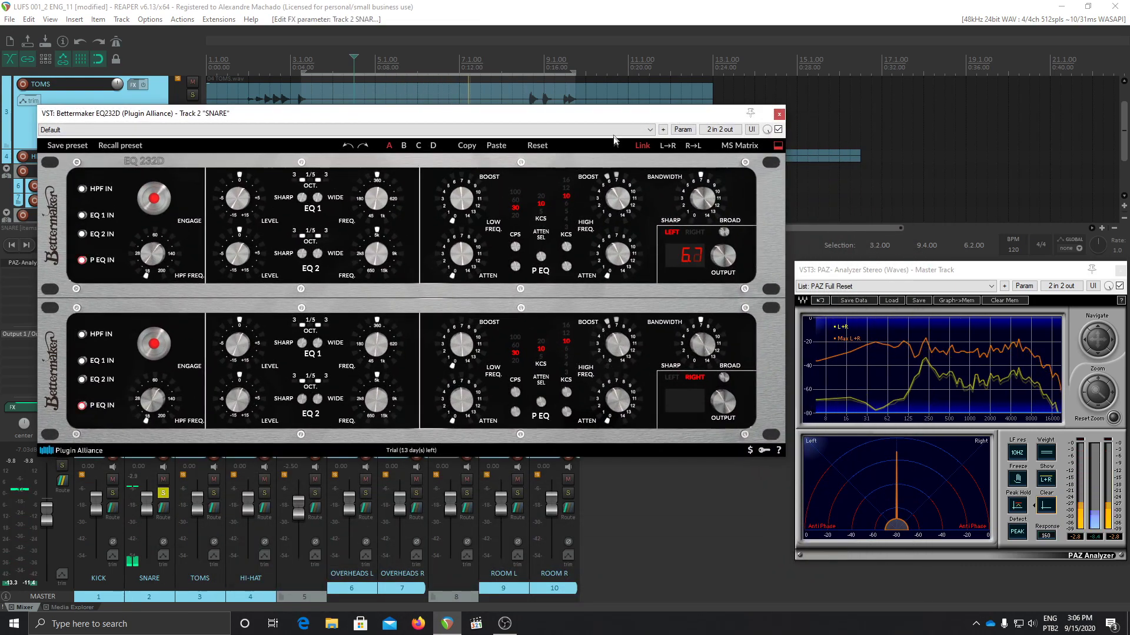
click(516, 198)
drag(464, 205, 464, 176)
Lower the snare EQ's output to -4.0 and reset the SNARE channel's clip indicator
mouse_move(715, 263)
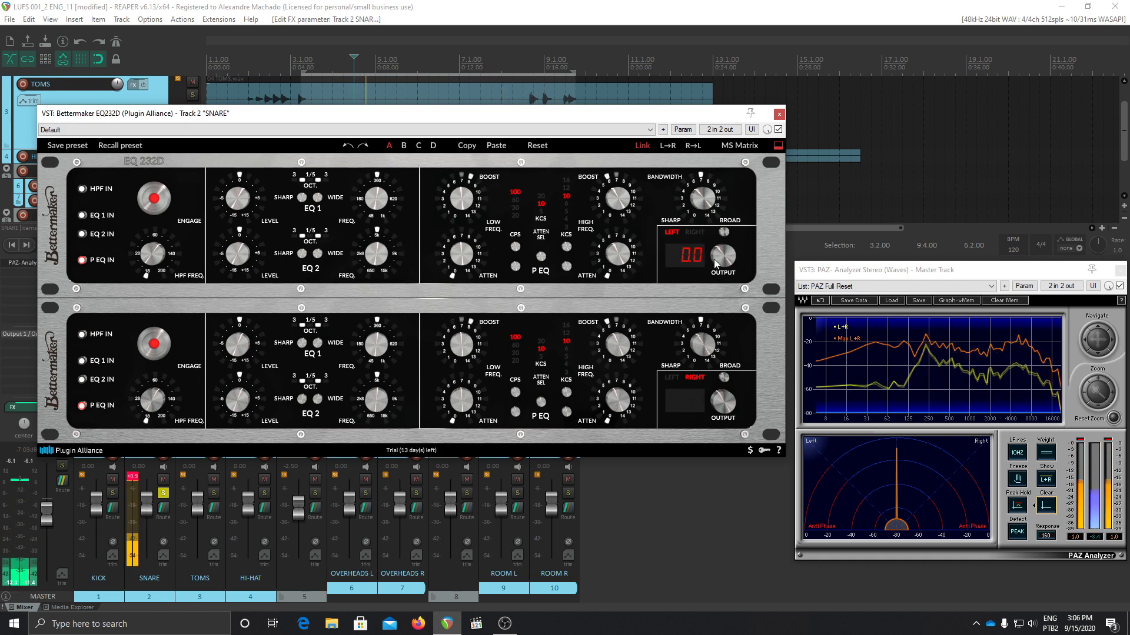
drag(714, 294, 714, 295)
click(133, 476)
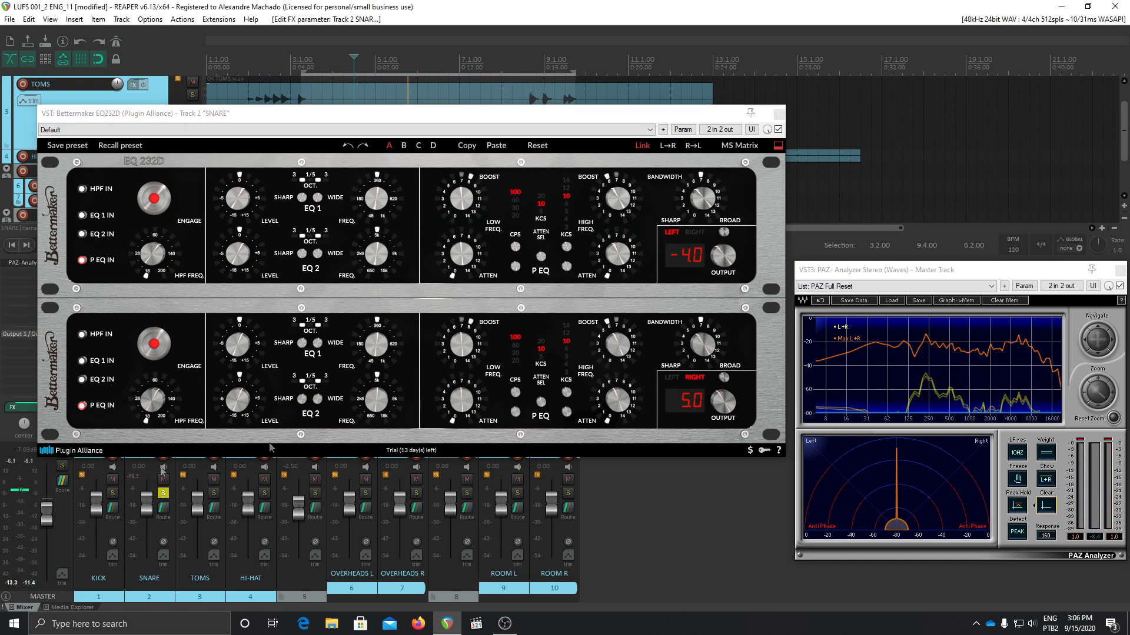
Raise the snare EQ's low boost further and set its high boost to 11.9
drag(614, 199, 618, 148)
drag(464, 204, 466, 176)
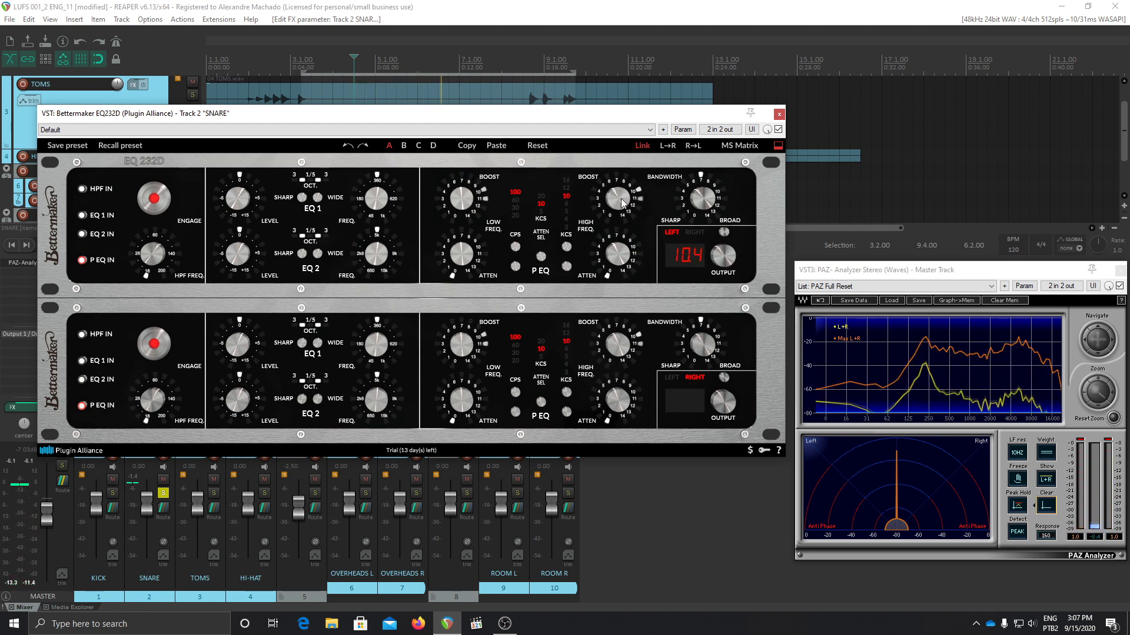
drag(616, 187, 617, 169)
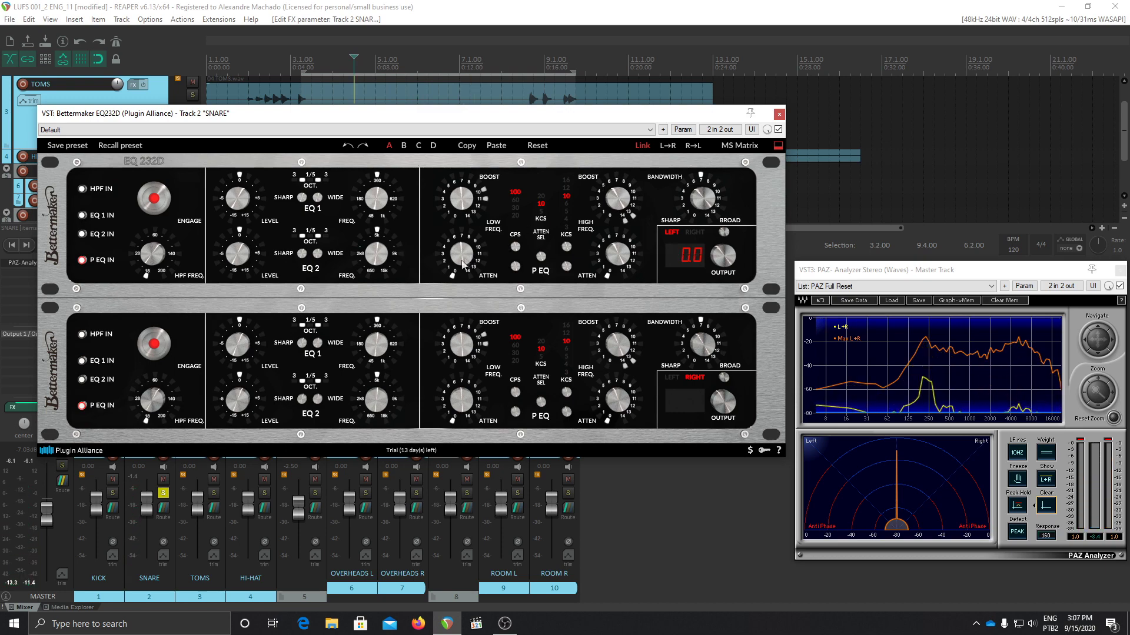
drag(613, 200, 610, 213)
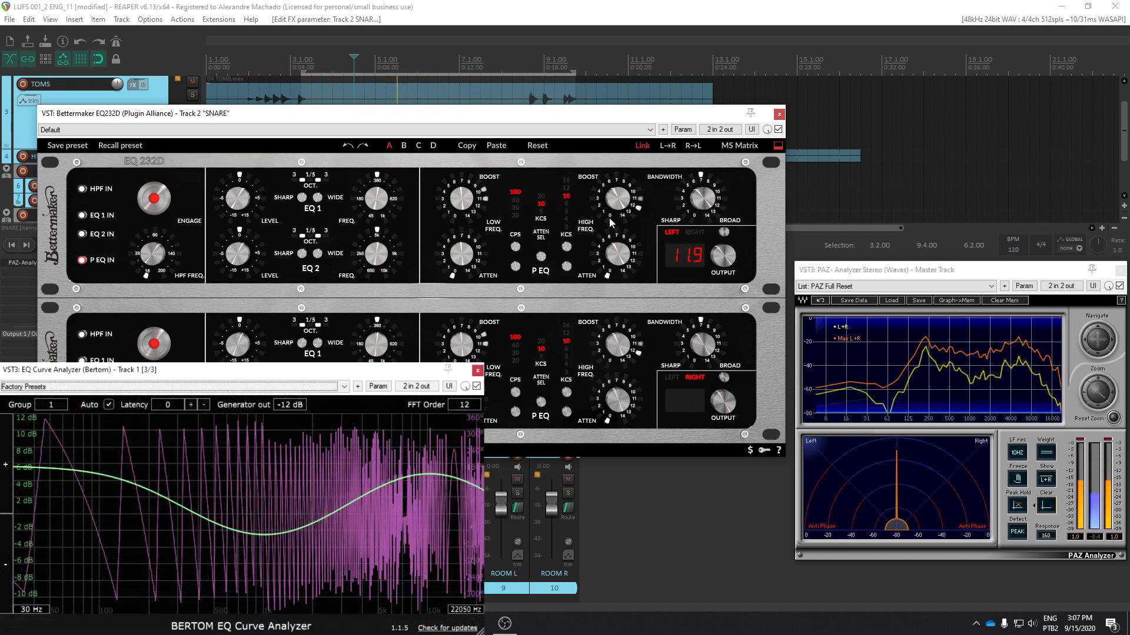
Set the snare EQ's output to -5.7 and its low boost to 11.3
drag(720, 258, 718, 266)
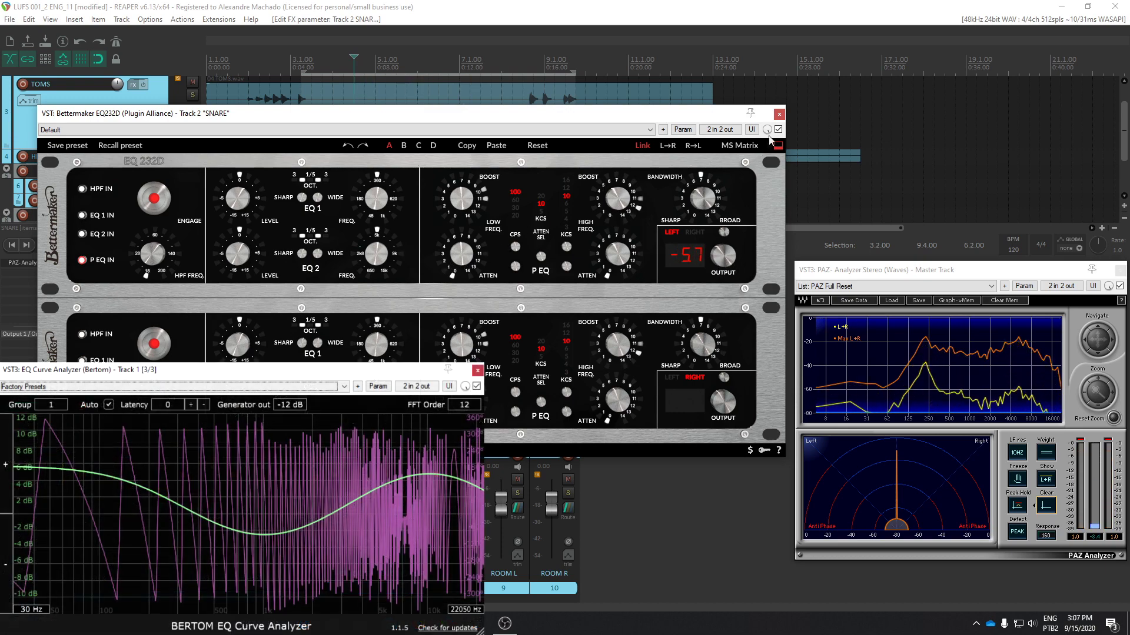
drag(461, 204, 463, 195)
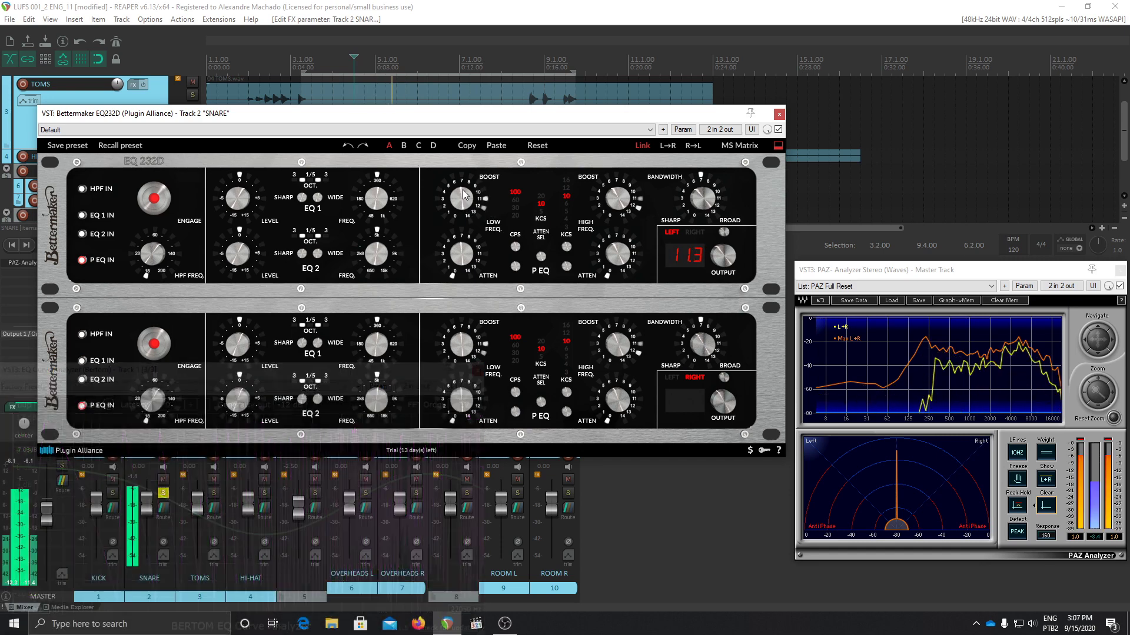
Compare the snare EQ against bypass, lower its output to -6.0 and close the plugin
click(778, 129)
click(778, 129)
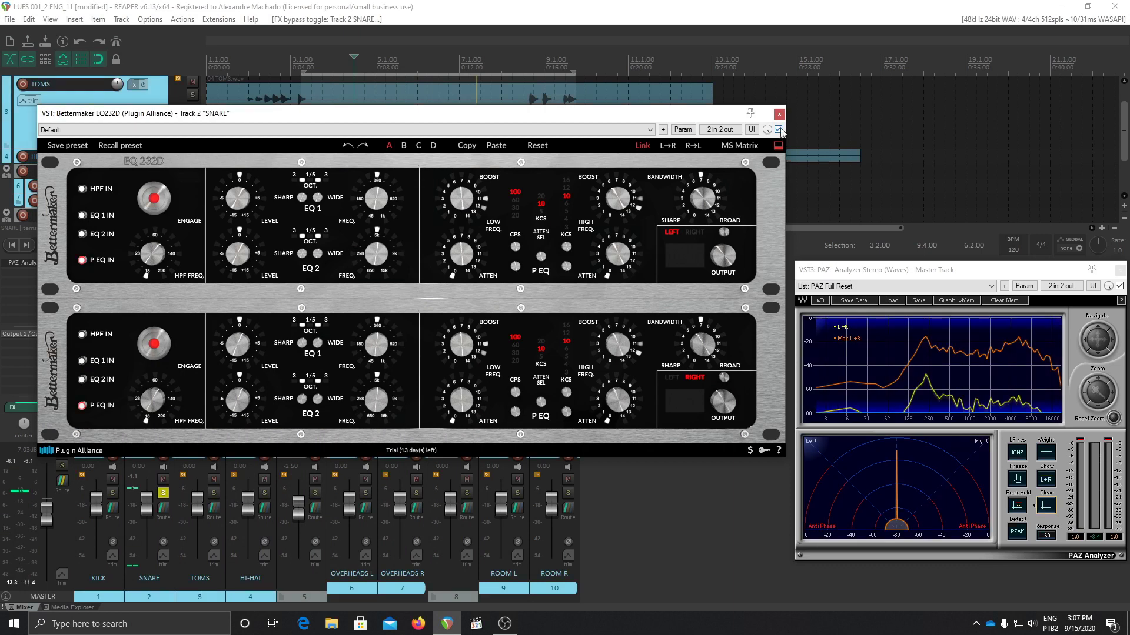
drag(724, 255, 724, 259)
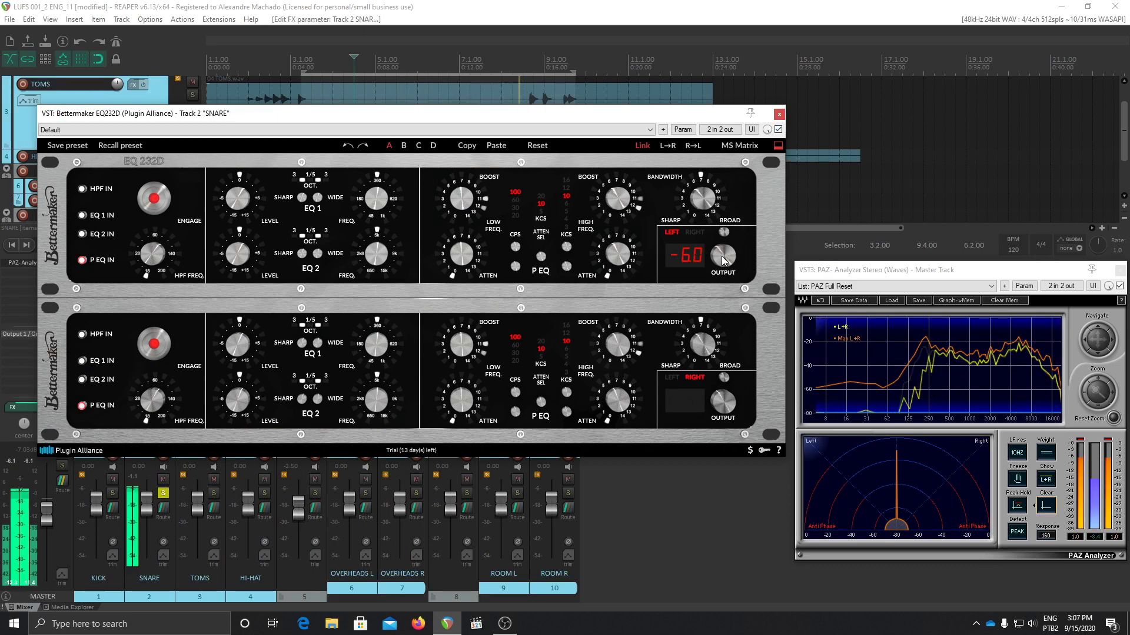
click(779, 114)
Solo the KICK along with the SNARE and set the snare EQ's output to -7.0, checking it against bypass
click(112, 493)
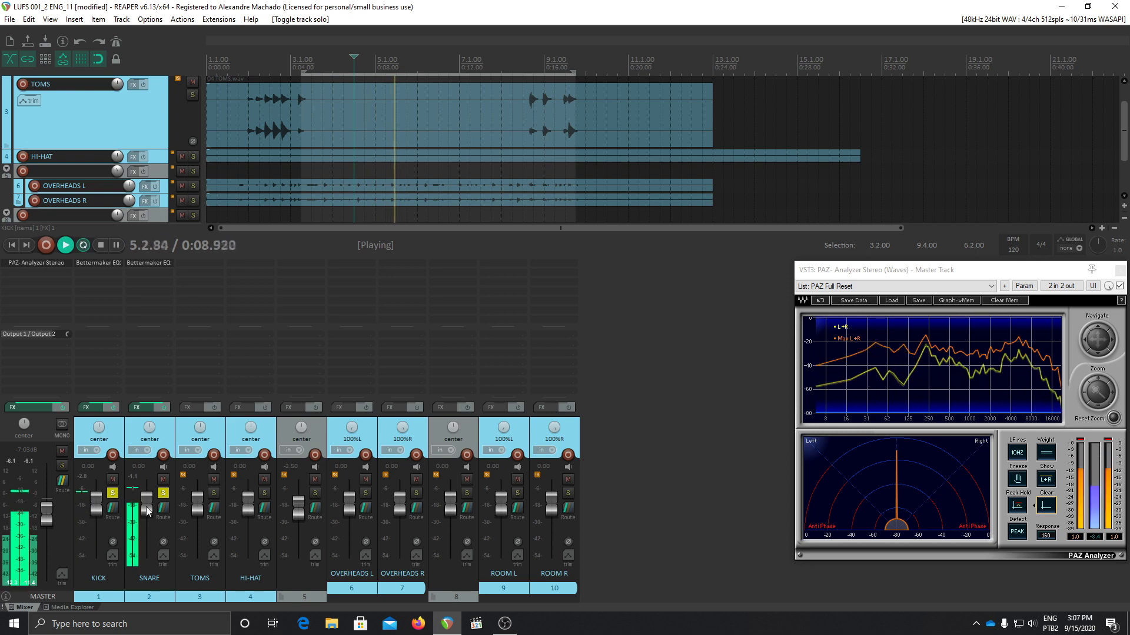
click(150, 263)
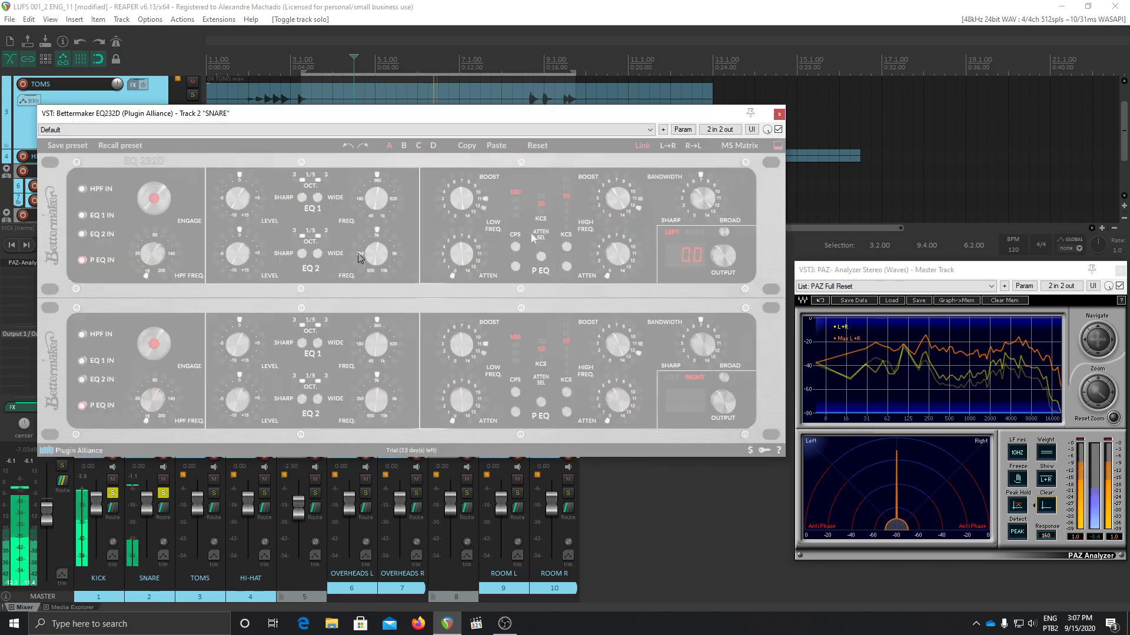
mouse_move(726, 257)
mouse_down()
mouse_move(725, 270)
mouse_move(726, 253)
mouse_up()
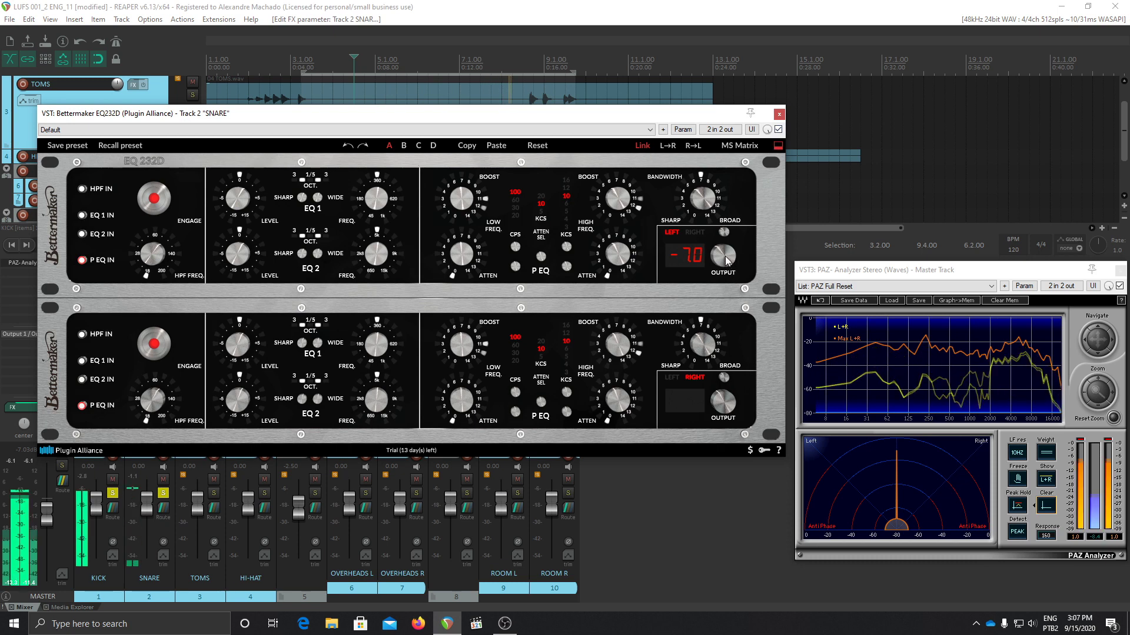
click(778, 129)
click(778, 129)
click(779, 113)
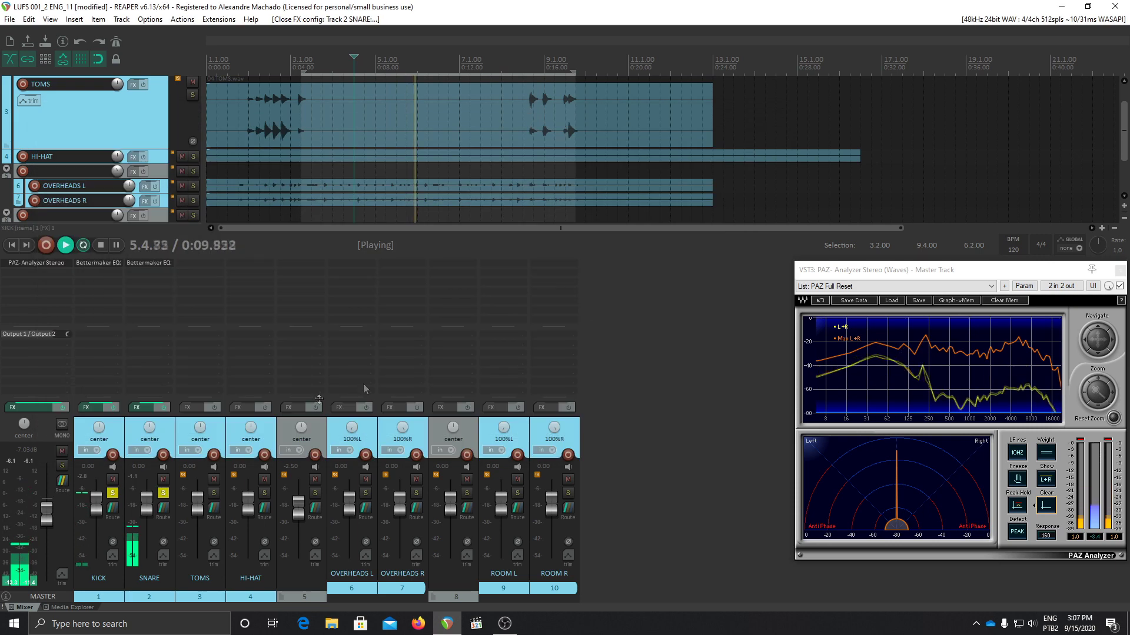
Play the soloed kick and snare while switching both tracks' effects off and on again to compare the sound
key(space)
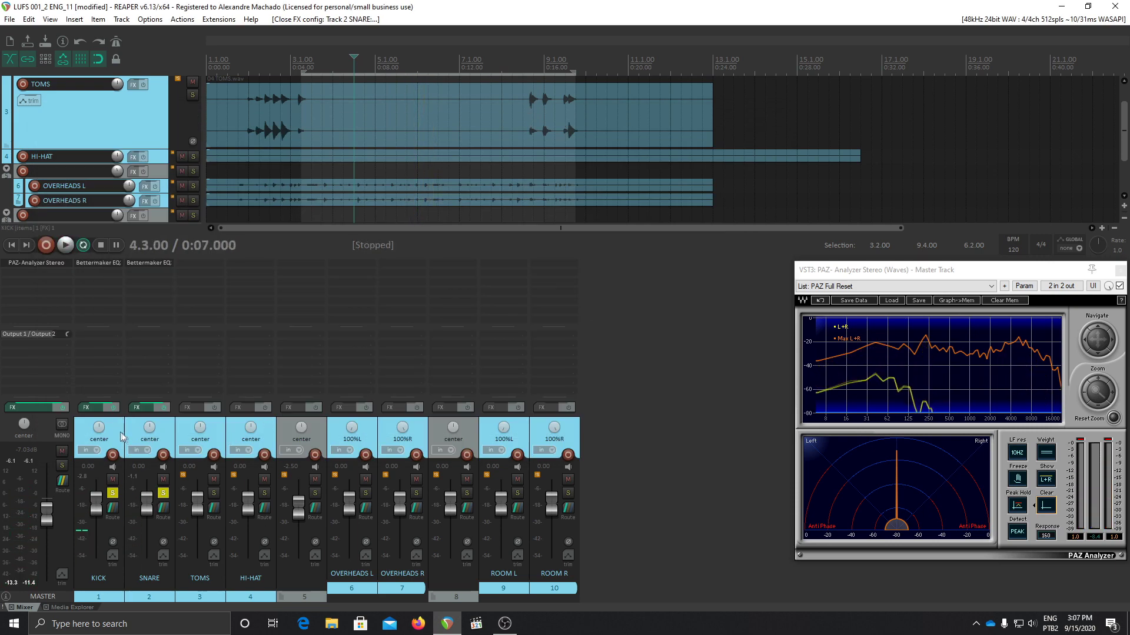
click(126, 437)
key(space)
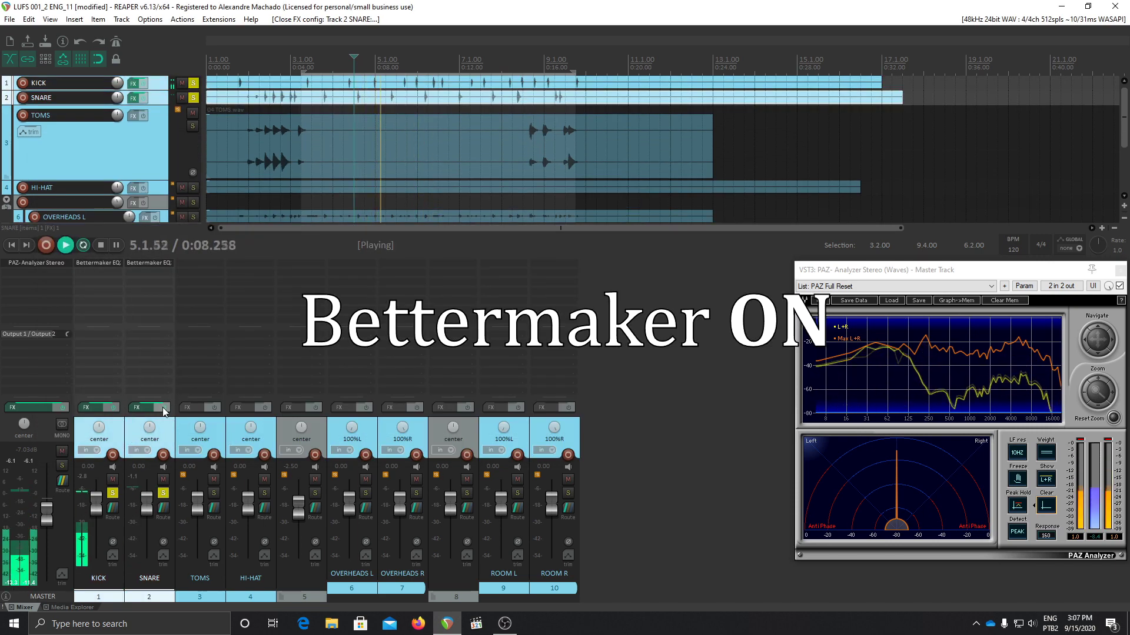
click(162, 407)
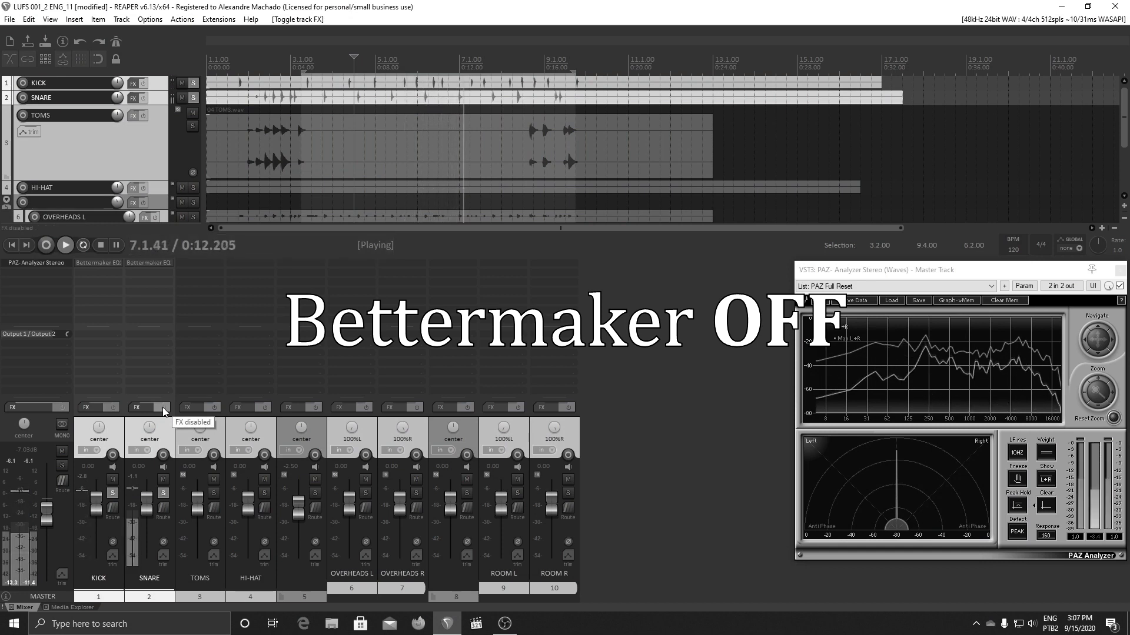
click(162, 407)
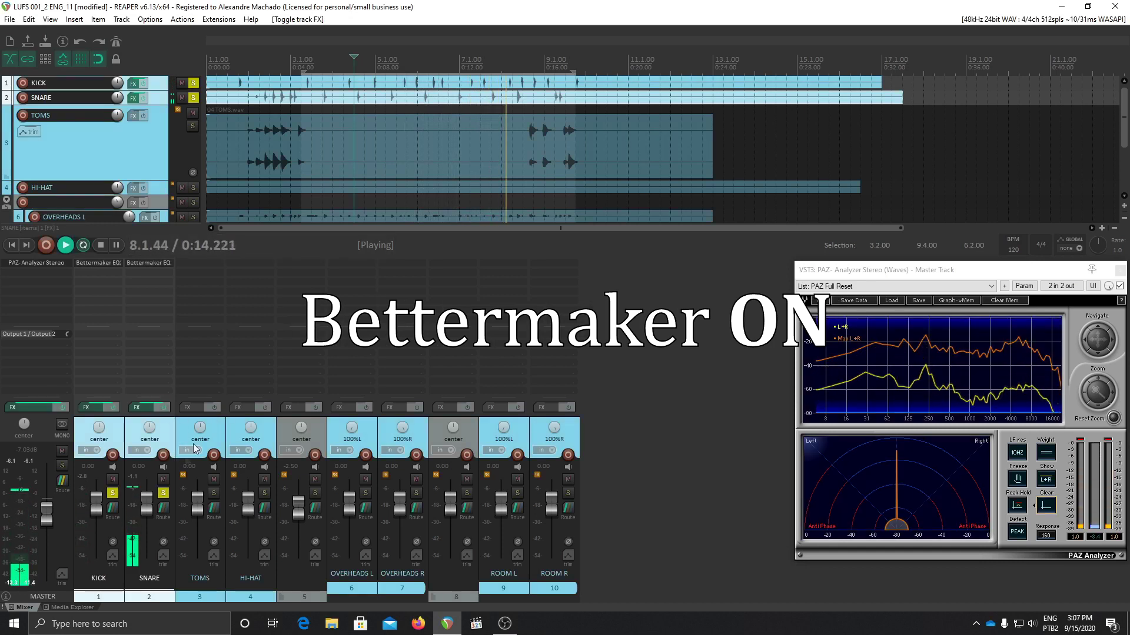
key(space)
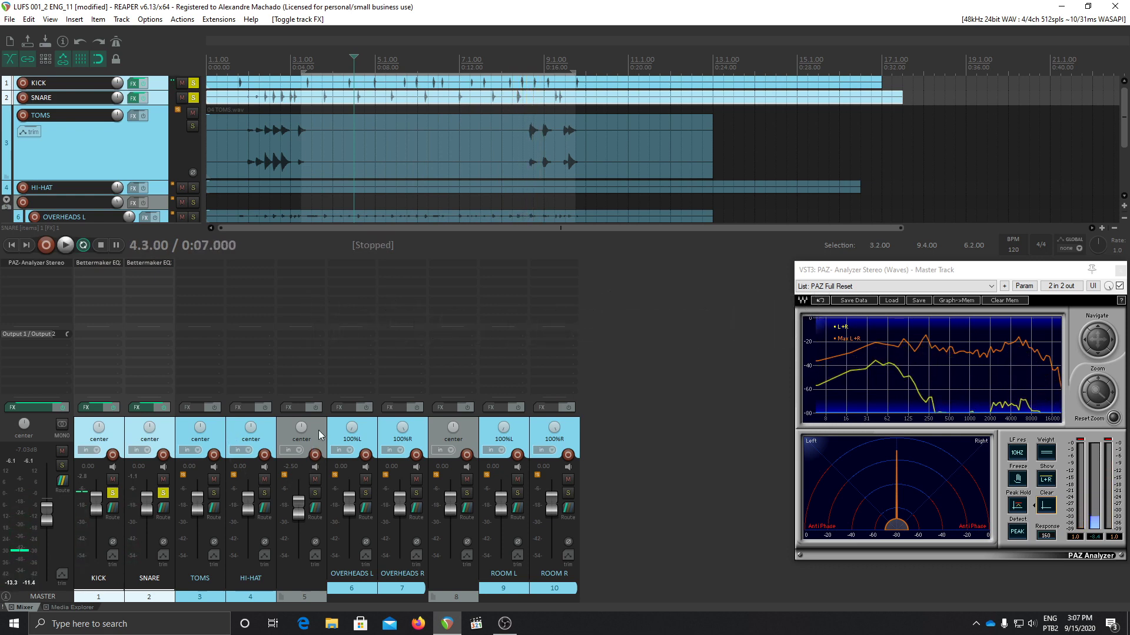
Solo folder track 5 exclusively, clear the PAZ Analyzer's held peaks and play from 3.3.00
ctrl+click(315, 493)
key(space)
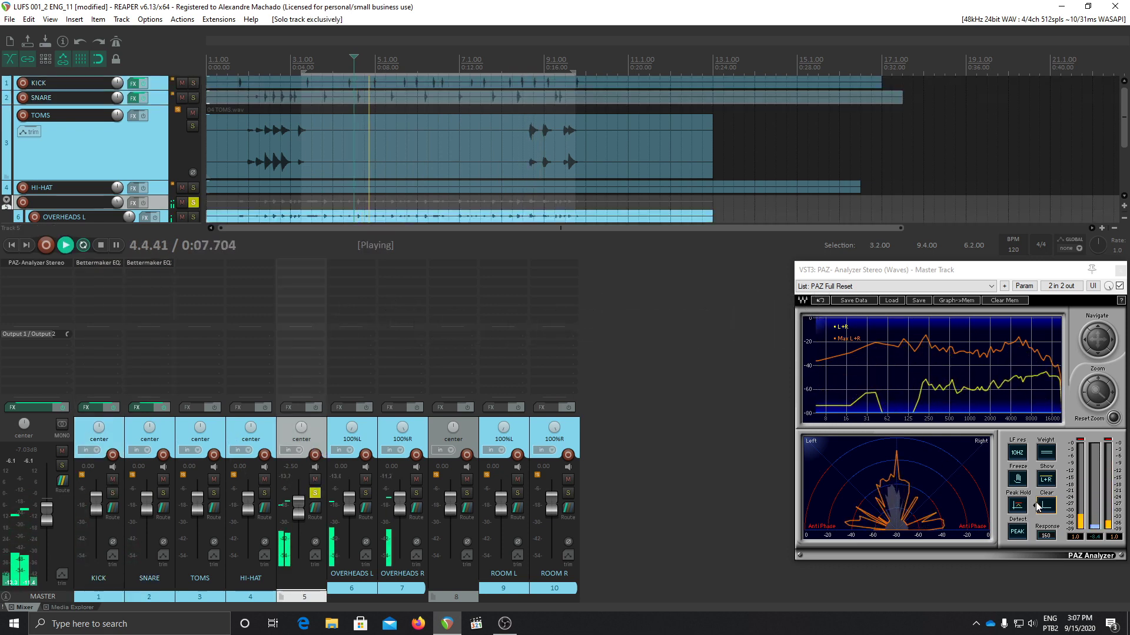
click(1038, 507)
click(312, 62)
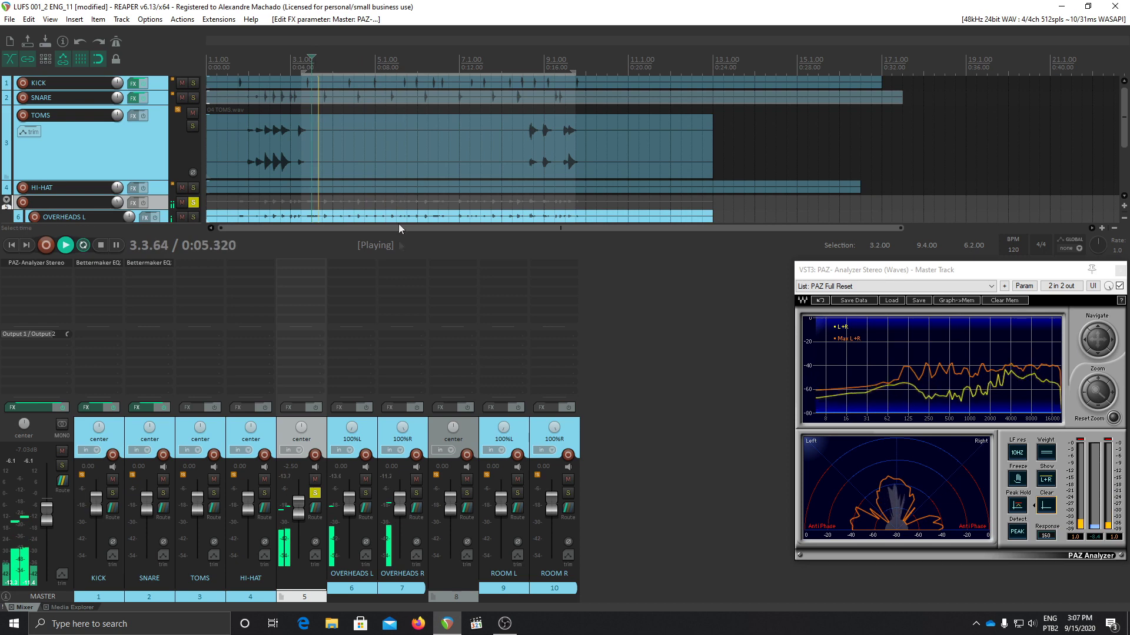
Add the Bettermaker EQ232D VST to track 5 and engage its P EQ with the high frequency at 10 KCS
double_click(305, 262)
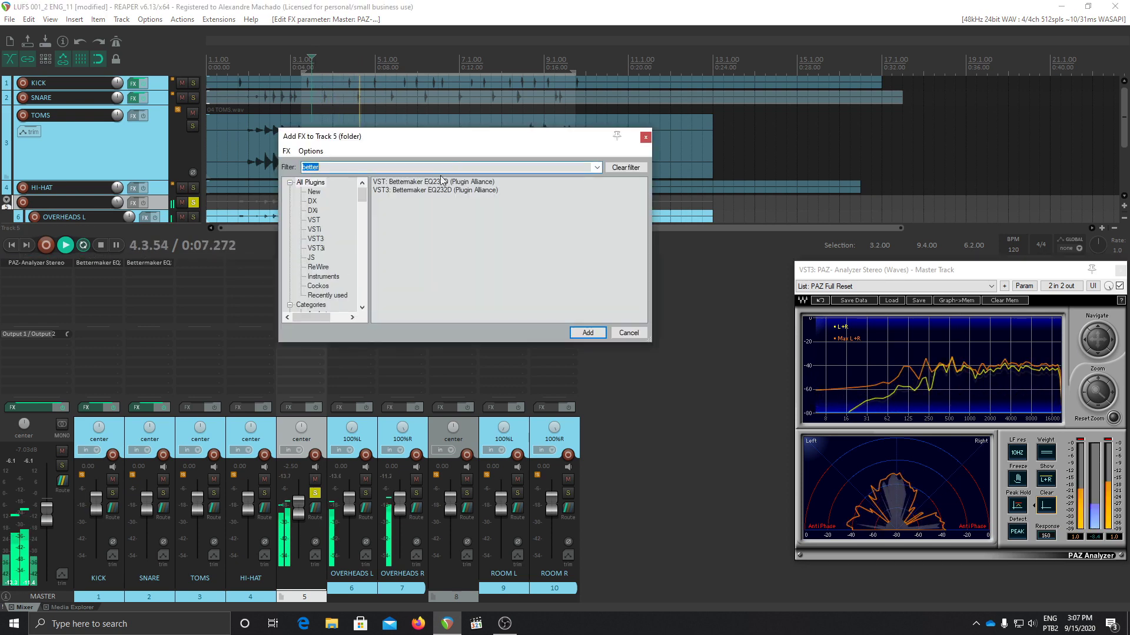
double_click(443, 181)
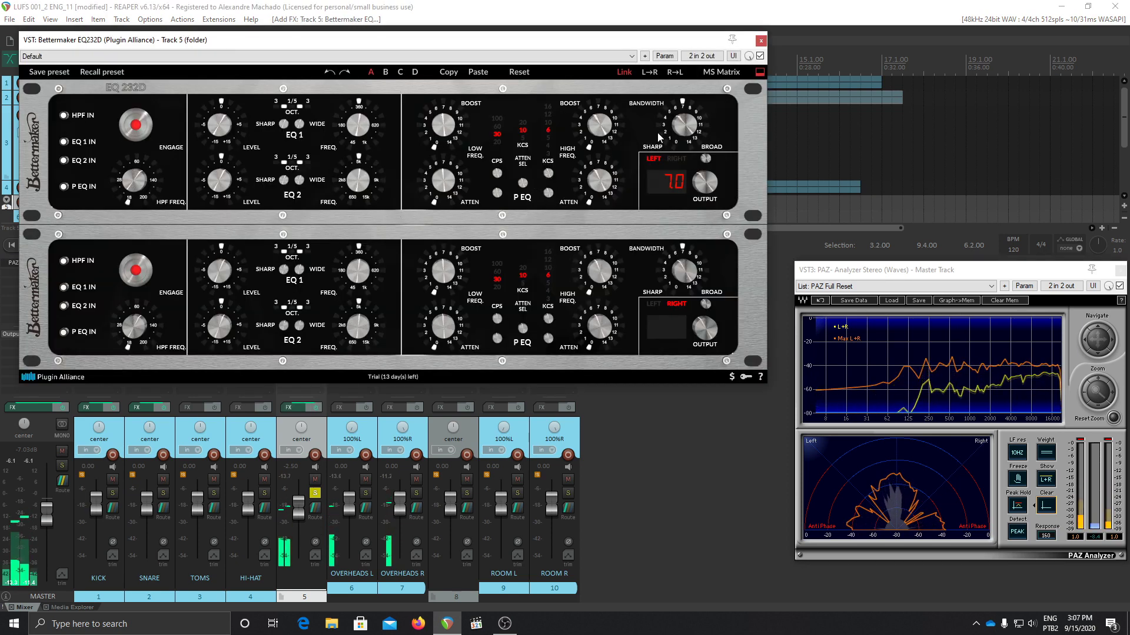
click(547, 128)
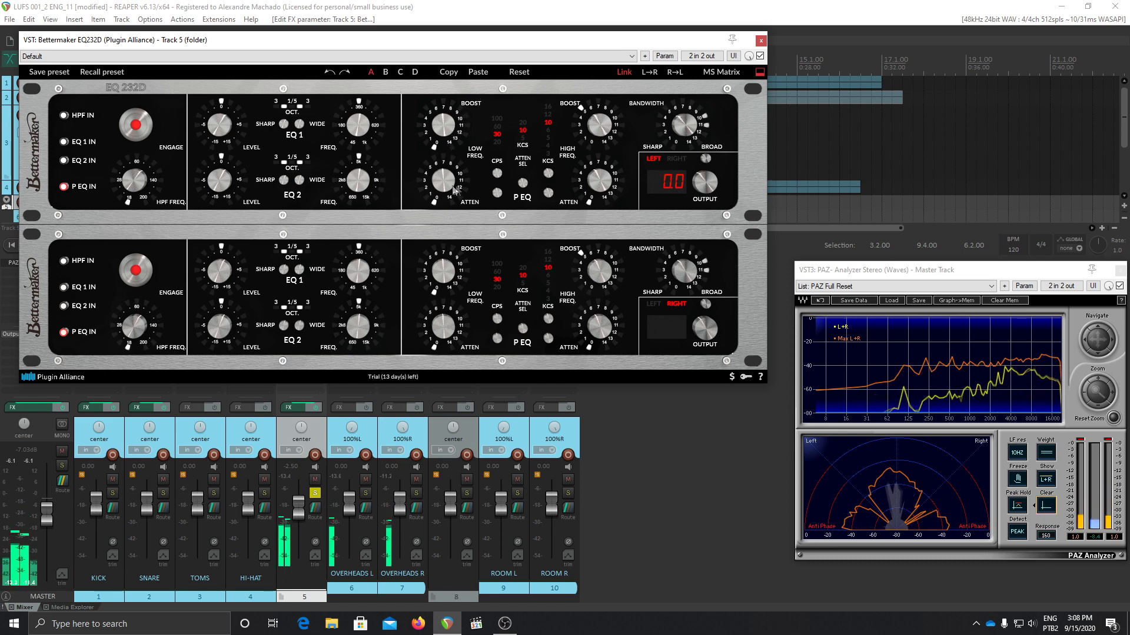
Shape the low end of track 5 with the P EQ's low boost and low attenuation at 30 CPS
drag(449, 106, 455, 5)
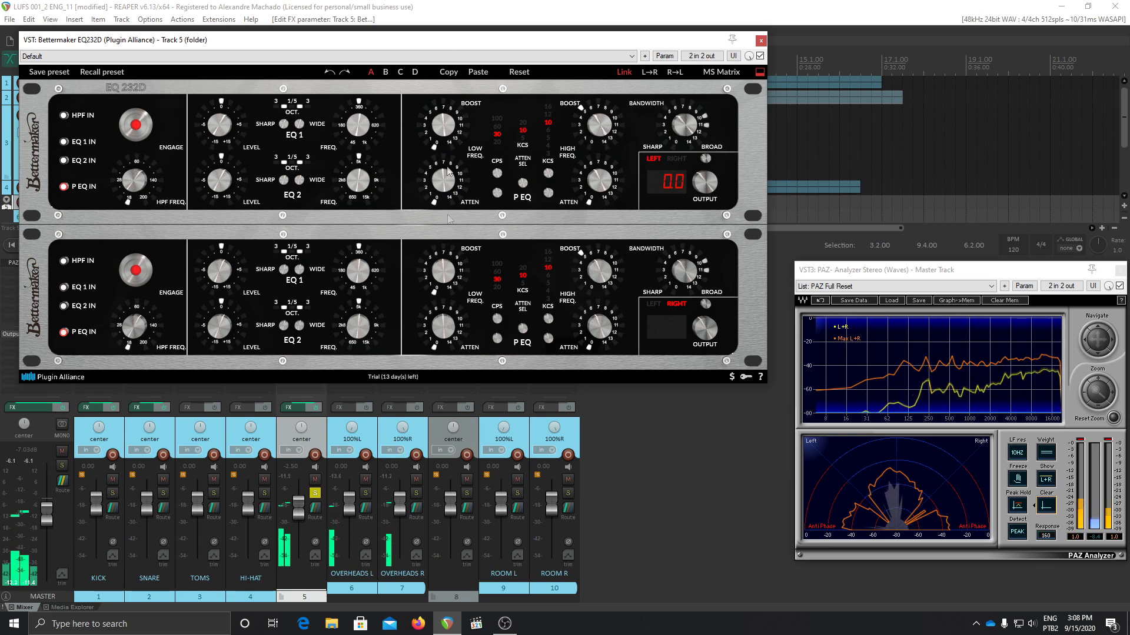
drag(470, 9, 464, 41)
drag(444, 189, 436, 62)
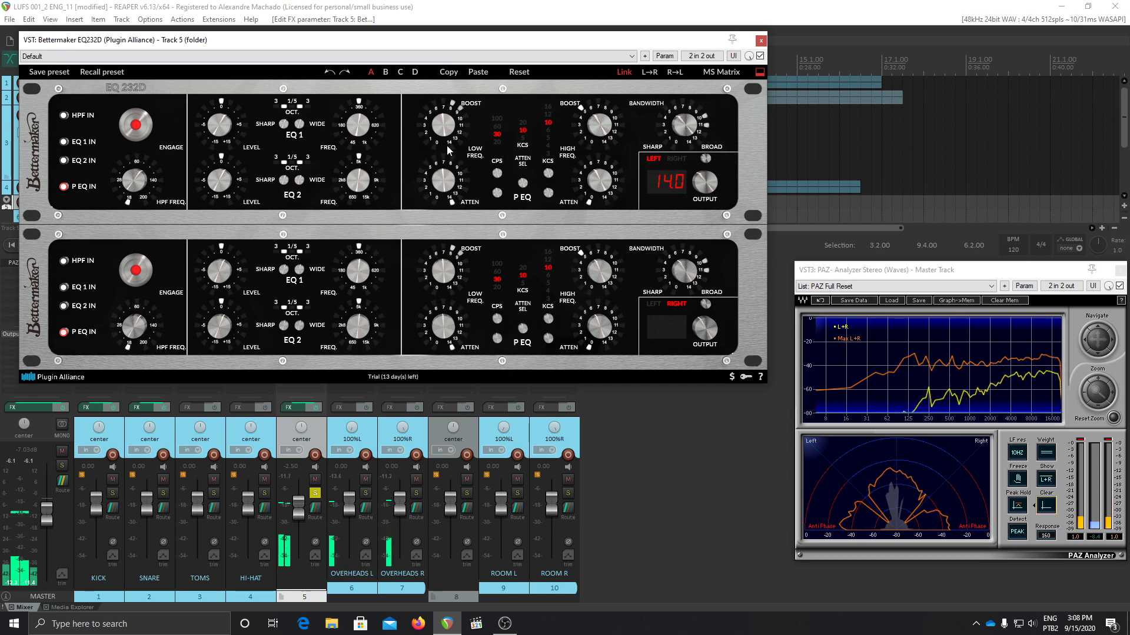
drag(447, 158, 425, 273)
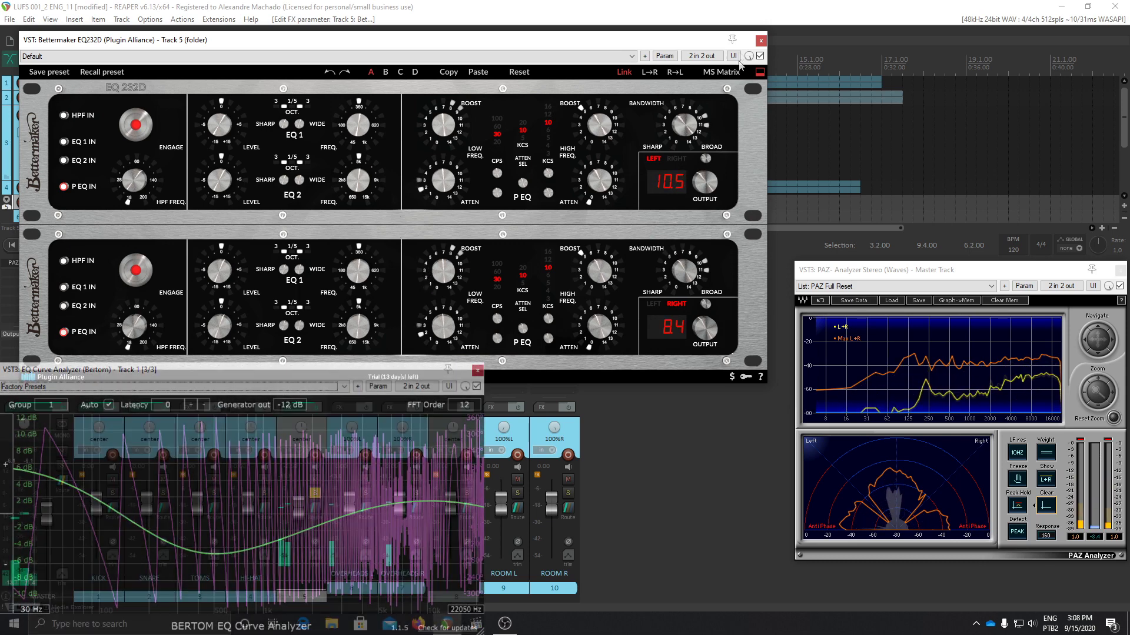
Match track 5's EQ level to the bypassed signal by setting the output to -3.1, and close the plugin
click(760, 56)
click(760, 56)
mouse_move(705, 187)
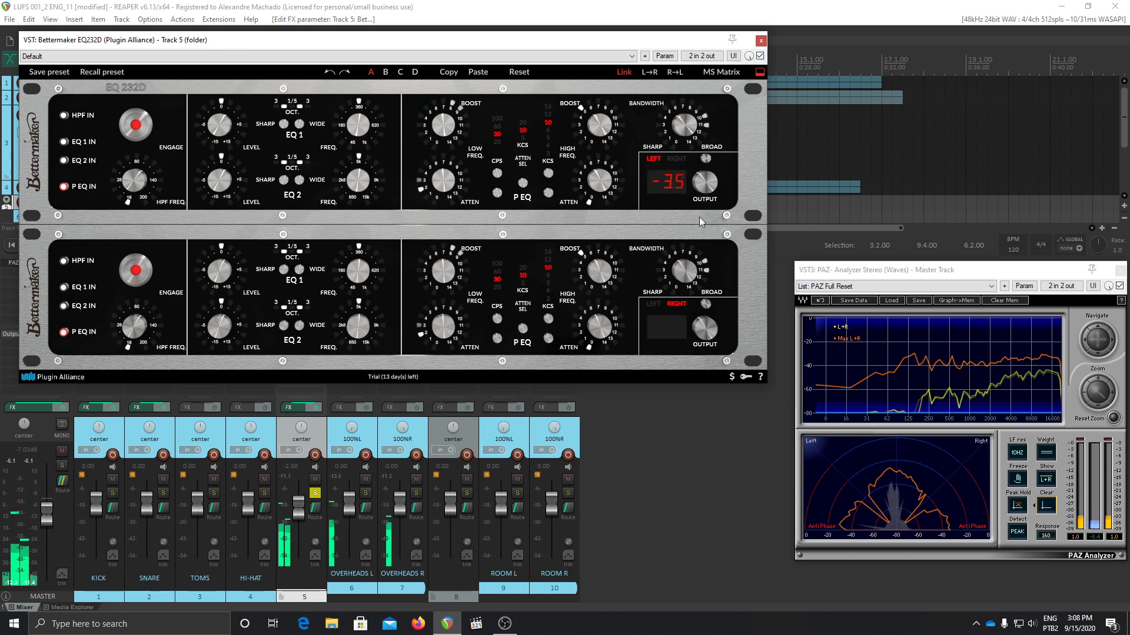
click(760, 56)
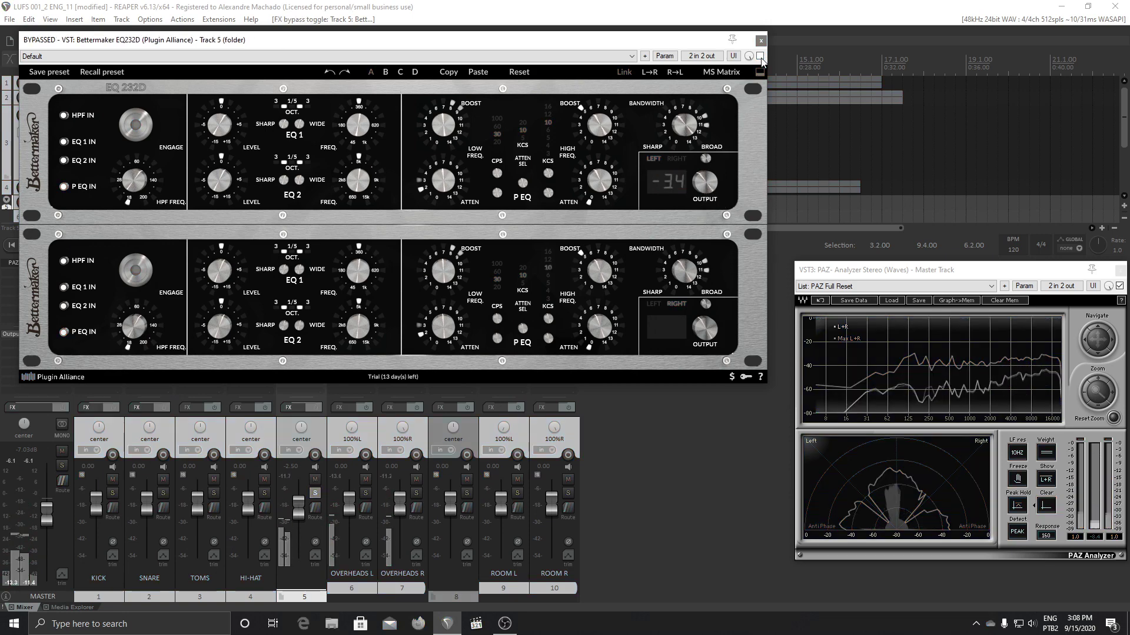
click(760, 56)
scroll(708, 187, up, 1)
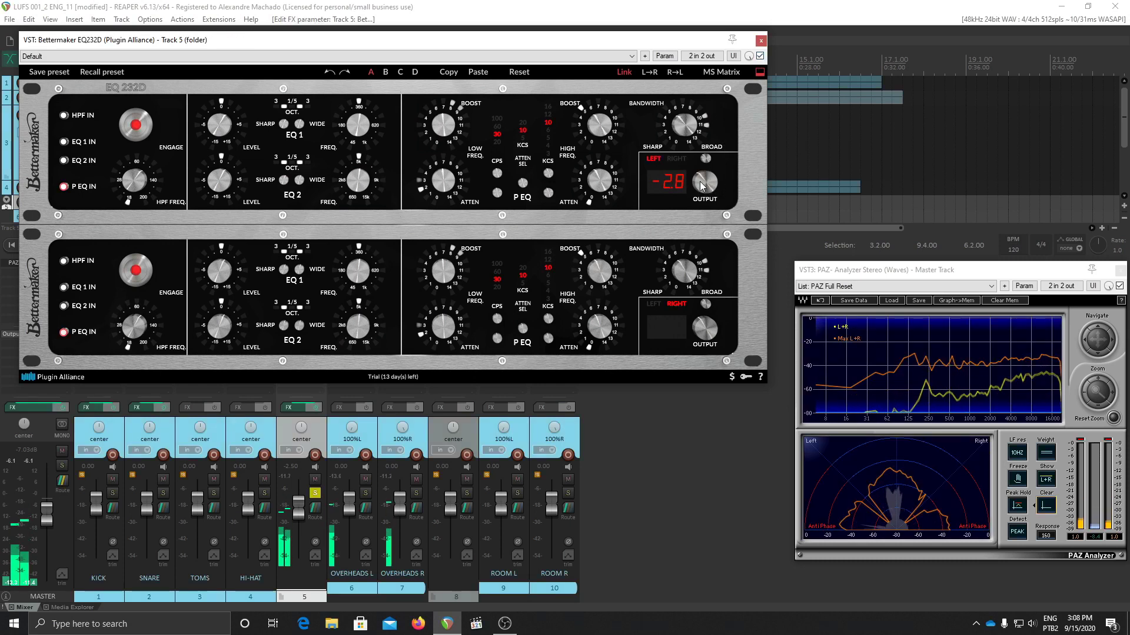
click(760, 56)
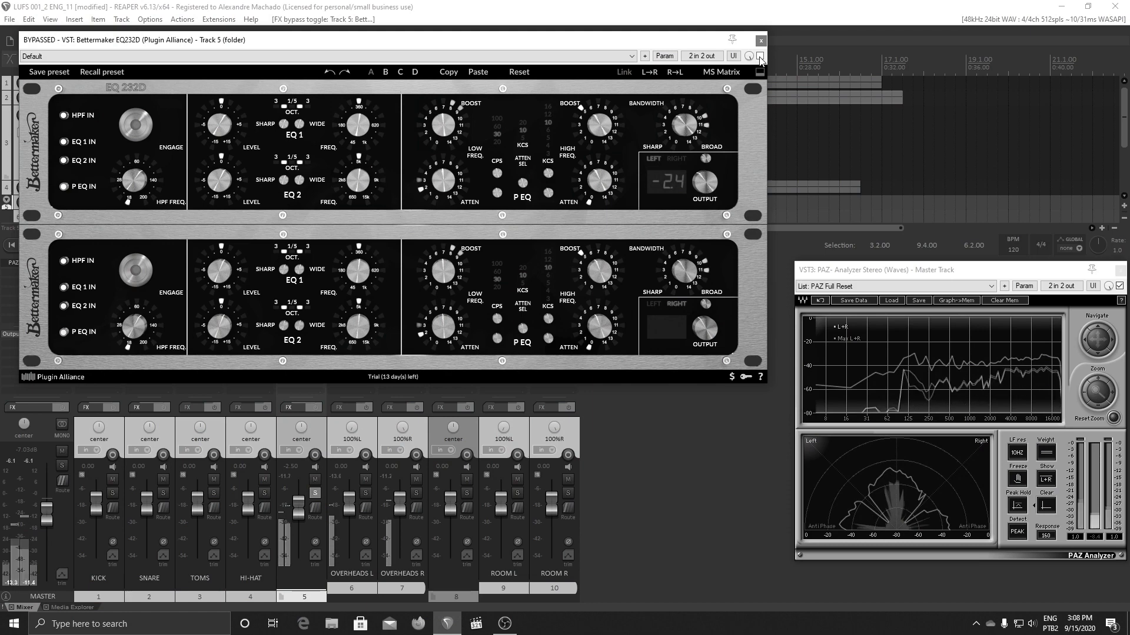
click(760, 56)
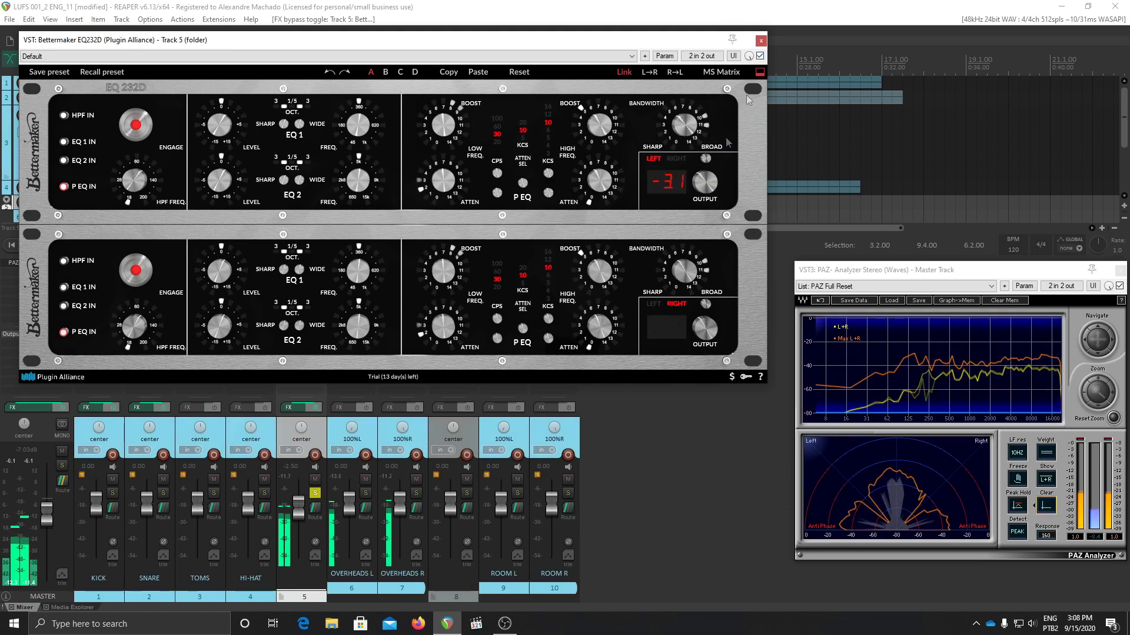
click(762, 43)
Solo KICK and SNARE along with track 5 and compare the mix with the effects switched off and on again
click(113, 493)
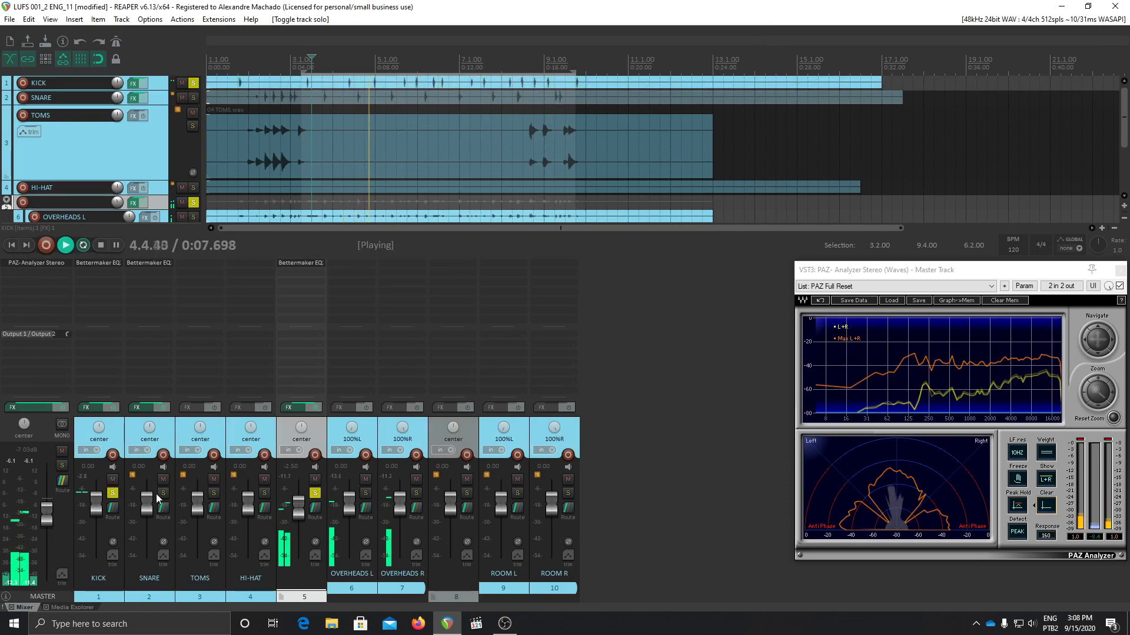
click(162, 495)
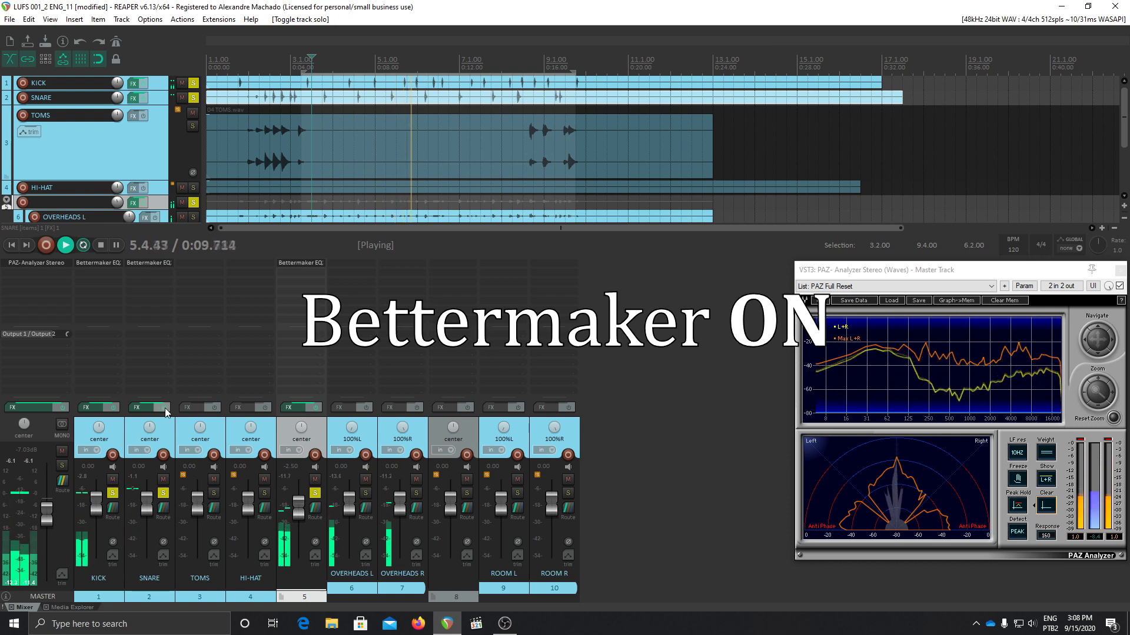
click(162, 408)
click(113, 407)
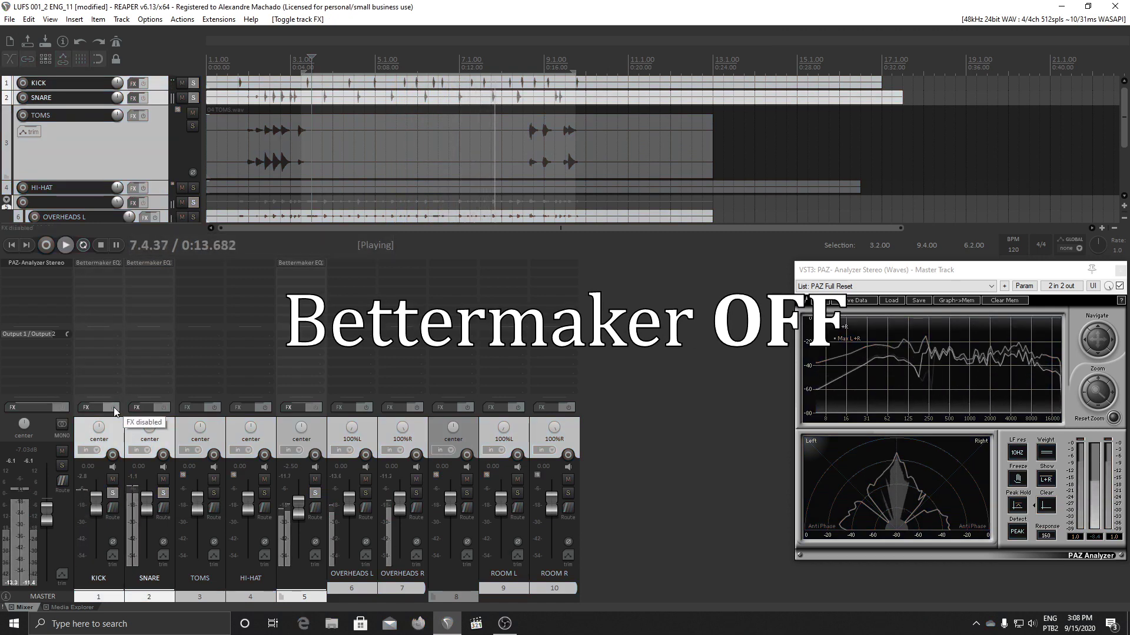
click(115, 407)
click(163, 407)
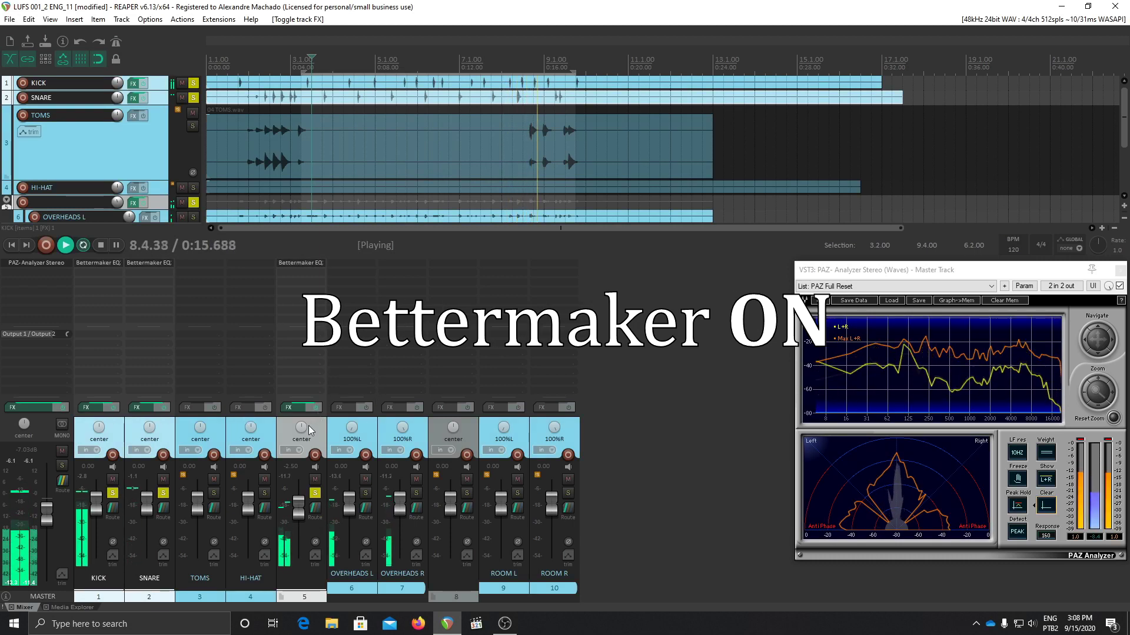
key(space)
Solo folder track 8 exclusively, play it and raise its volume fader to 12.0 dB
ctrl+click(467, 494)
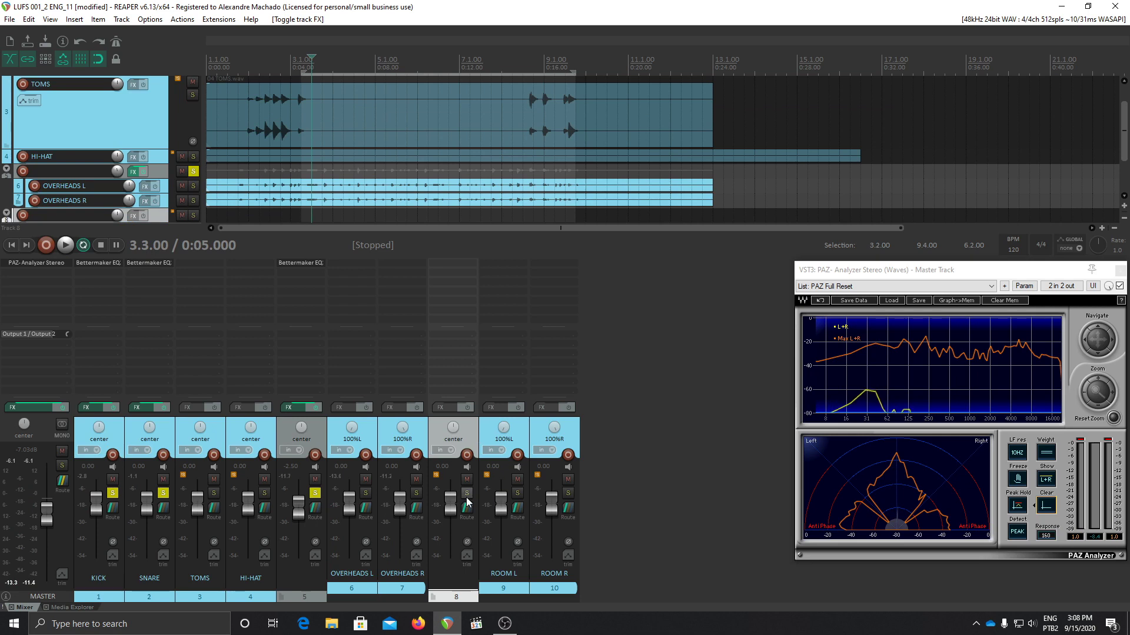
key(space)
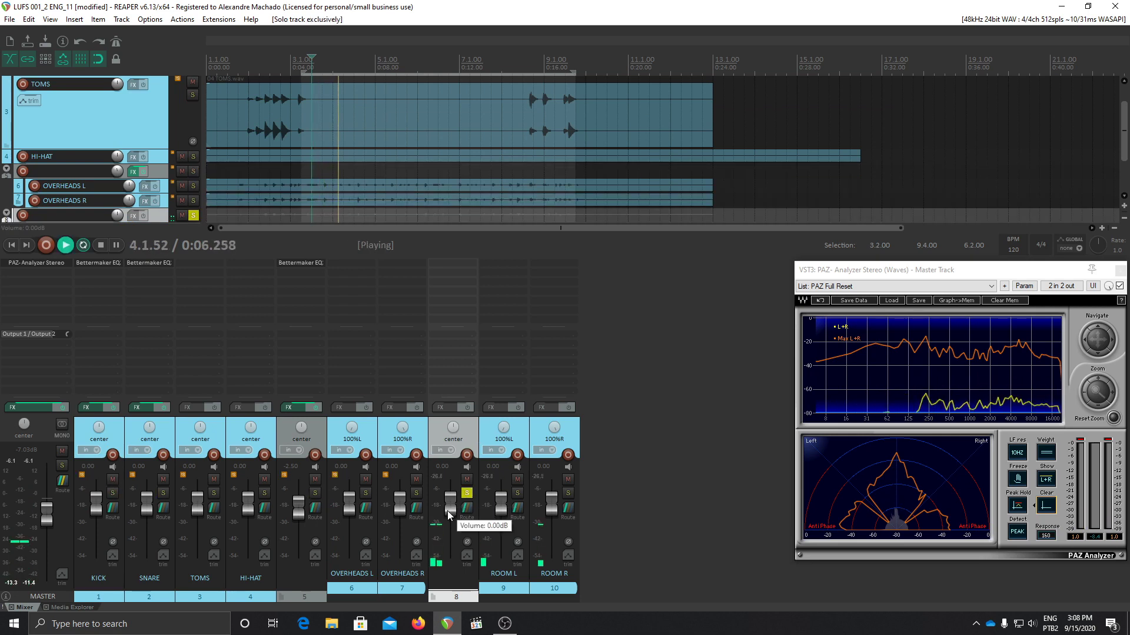
drag(447, 511, 447, 404)
Add the Bettermaker EQ232D VST to track 8 and boost its P EQ highs at 12 KCS to 5.9 with bandwidth 9.1
double_click(448, 265)
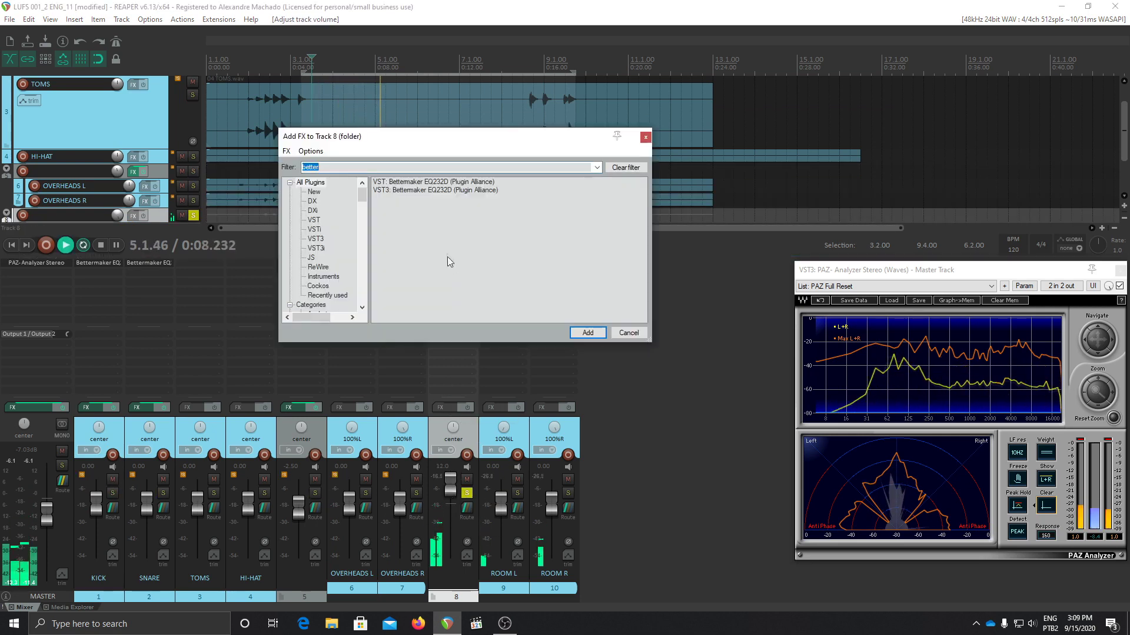
double_click(413, 183)
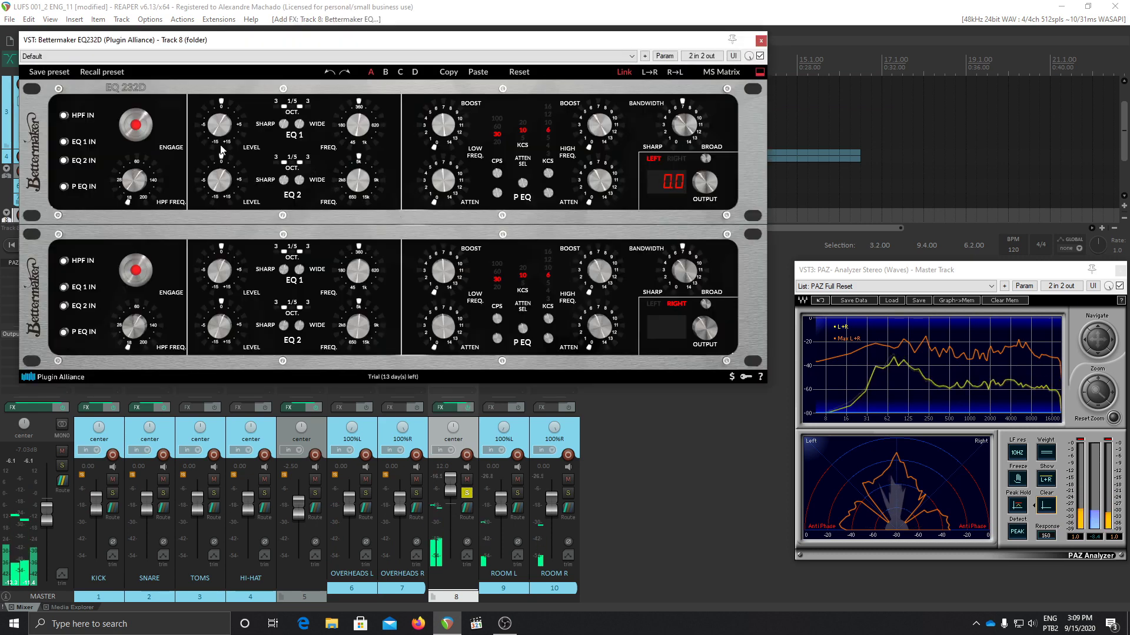
click(547, 115)
drag(689, 126, 688, 107)
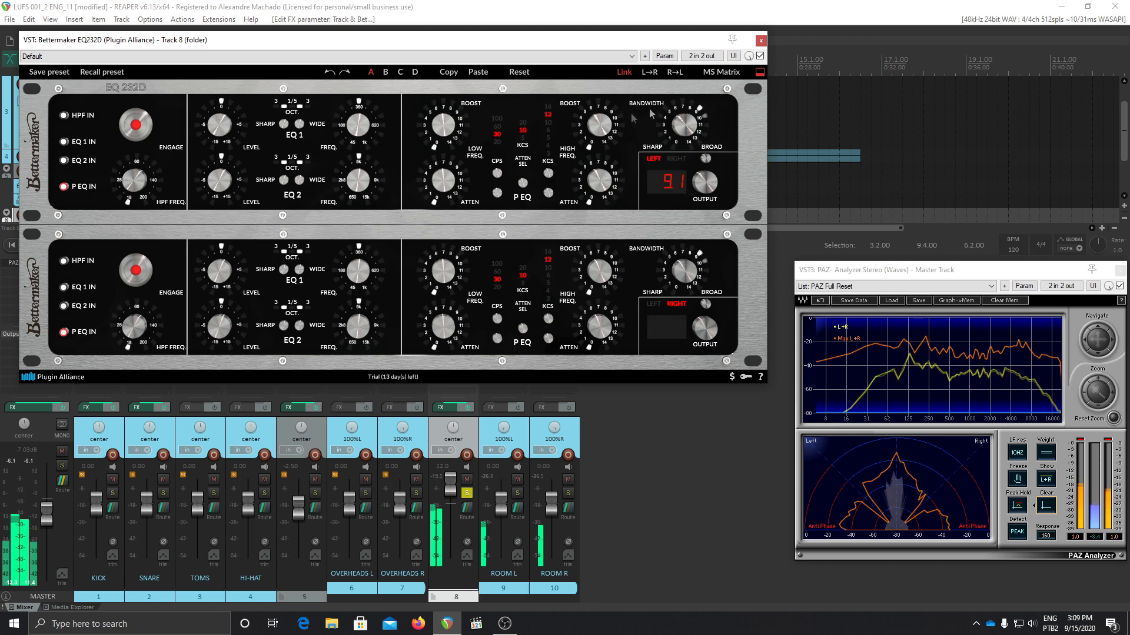
drag(598, 132, 609, 71)
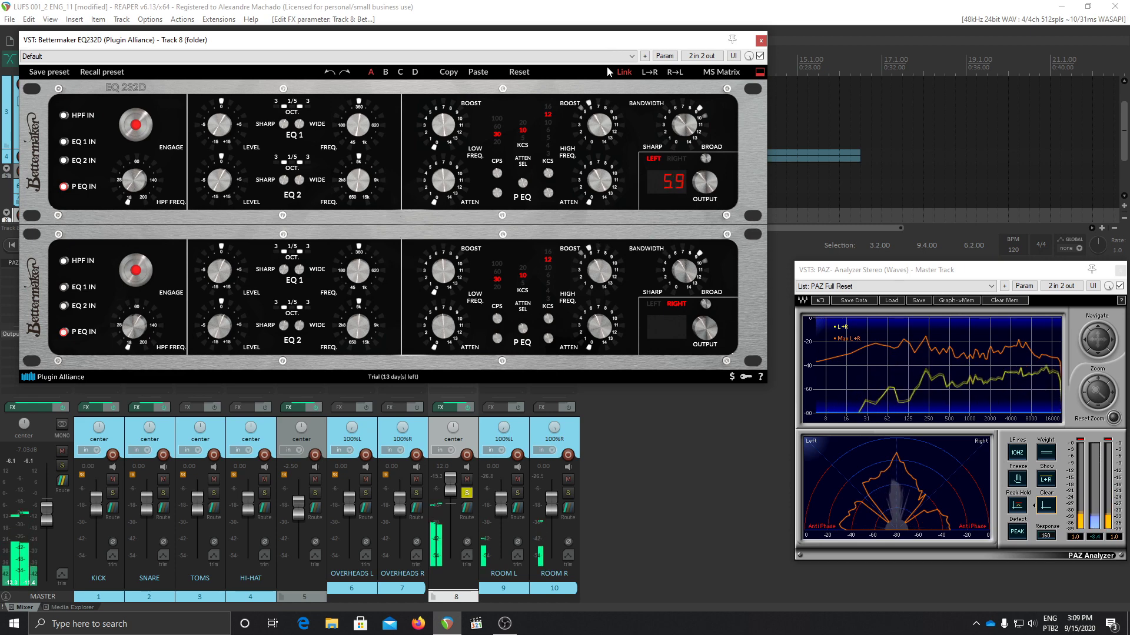
Set track 8's P EQ low frequency to 100 CPS, adjust its low band and fine-tune the 12 KCS boost to about 6.3
mouse_move(470, 140)
click(495, 120)
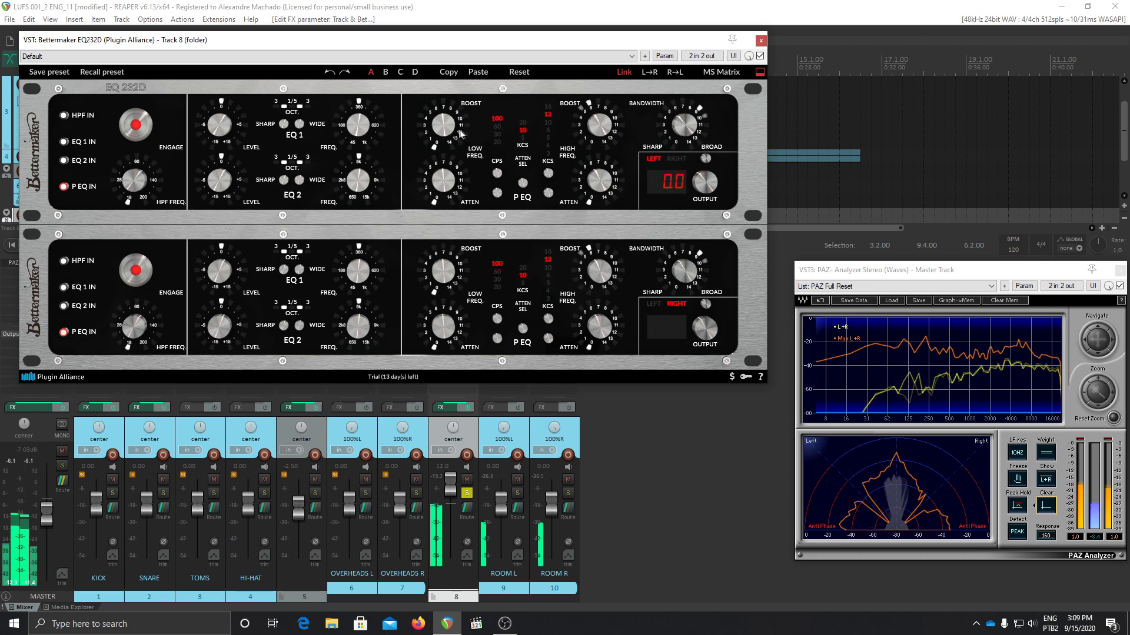
mouse_move(445, 120)
mouse_down()
mouse_move(432, 164)
mouse_move(440, 59)
mouse_move(446, 142)
mouse_up()
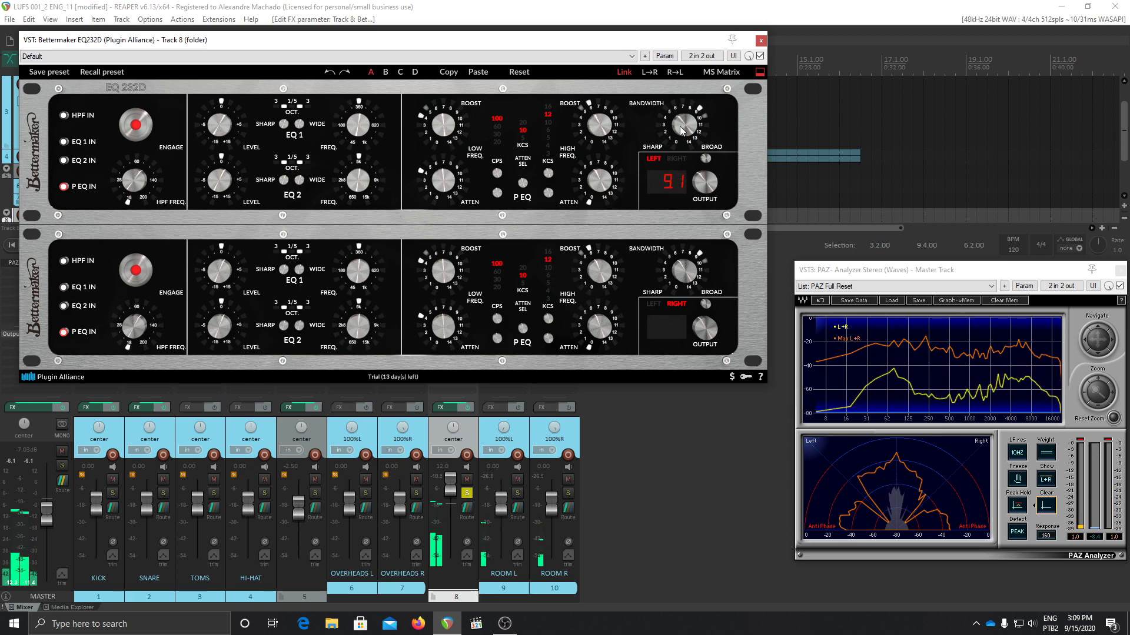
mouse_move(604, 129)
mouse_down()
mouse_move(597, 144)
mouse_move(600, 125)
mouse_up()
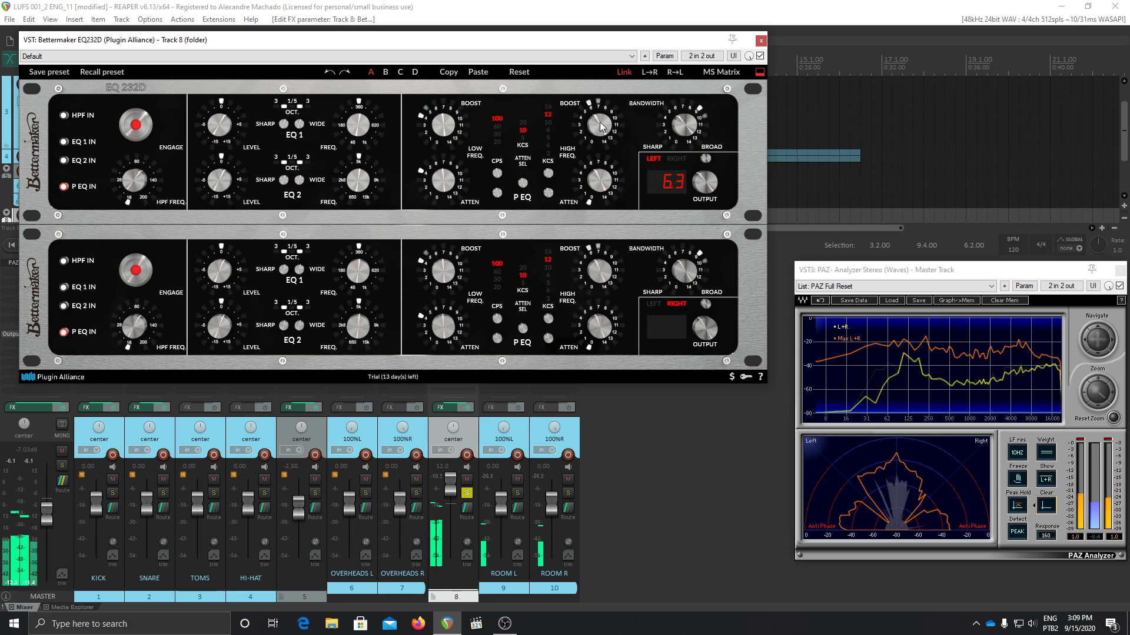
drag(599, 129, 599, 127)
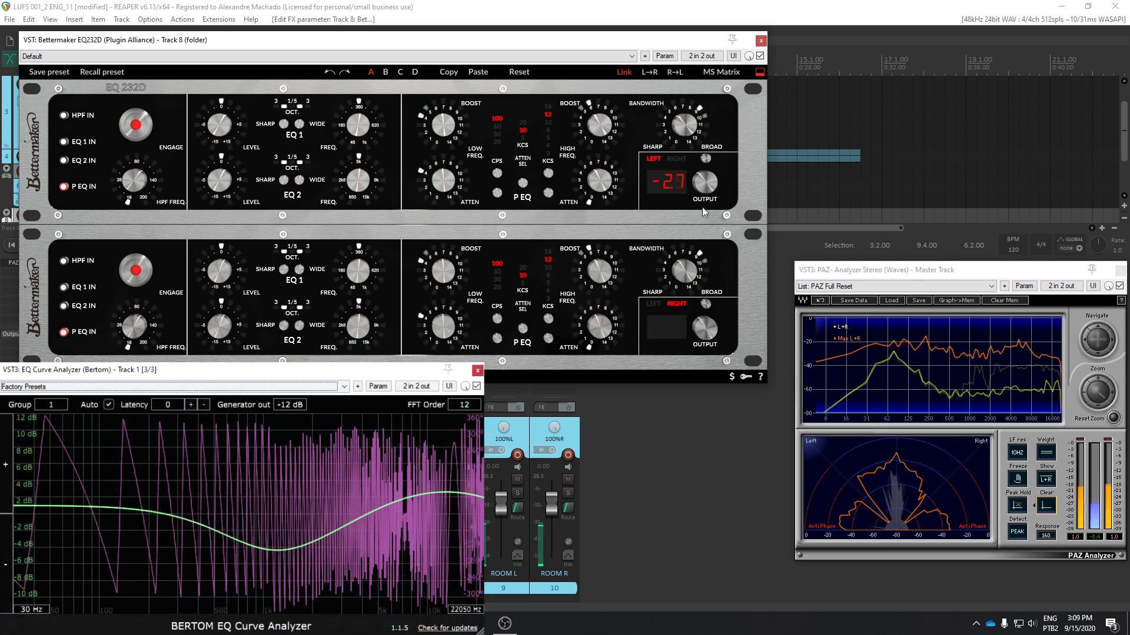
Match track 8's EQ level to the bypassed signal by setting the output to -3.0, and close the plugin
click(759, 56)
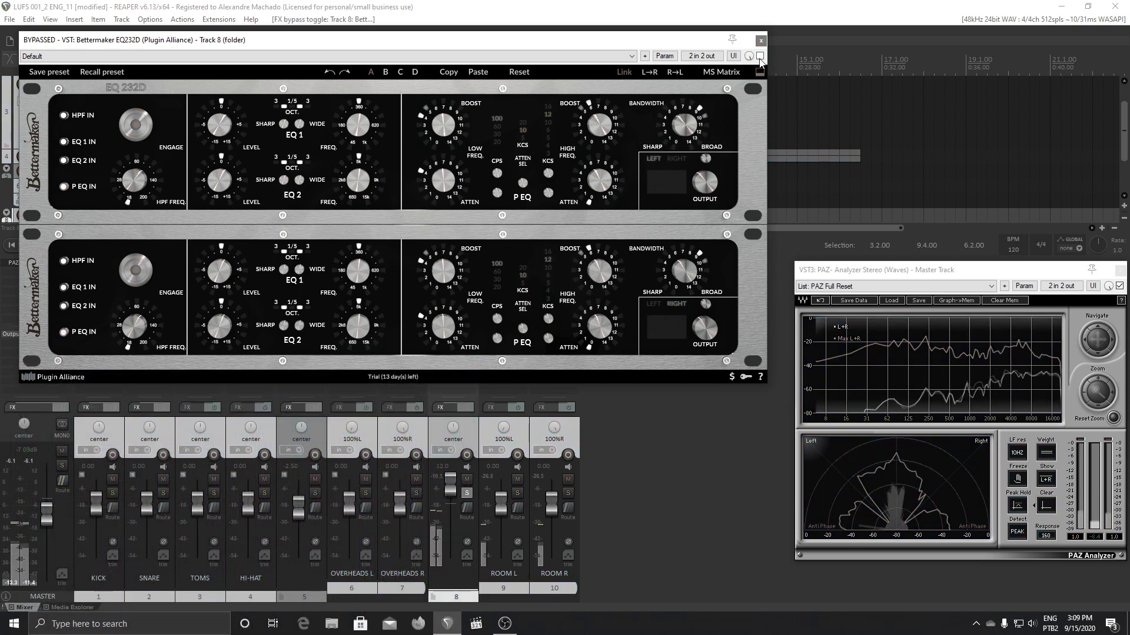
click(760, 56)
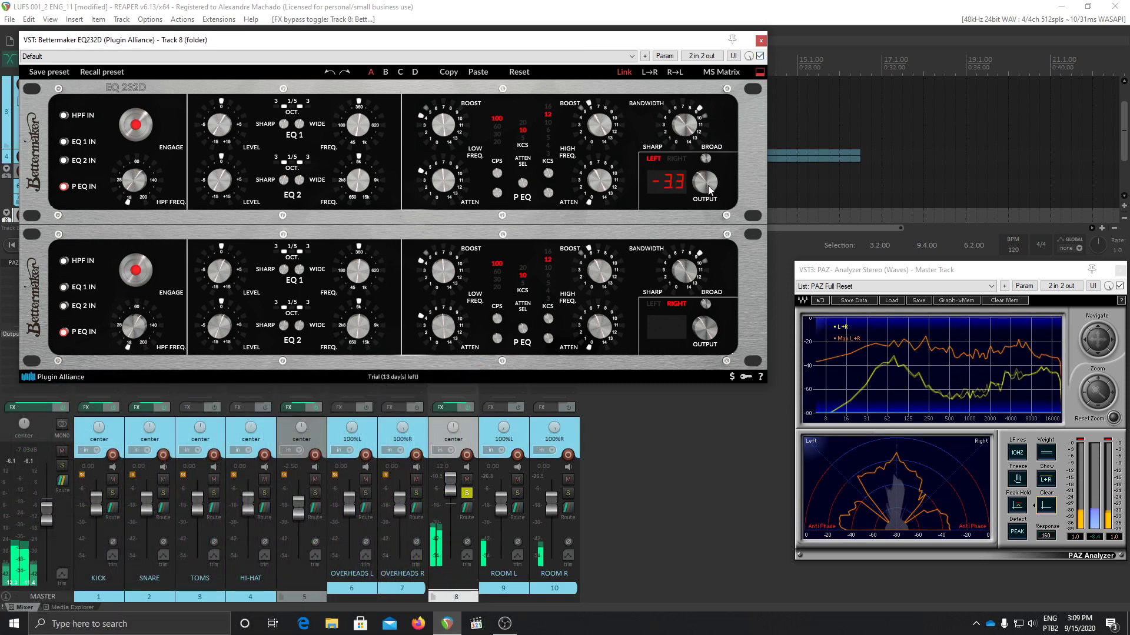
click(708, 187)
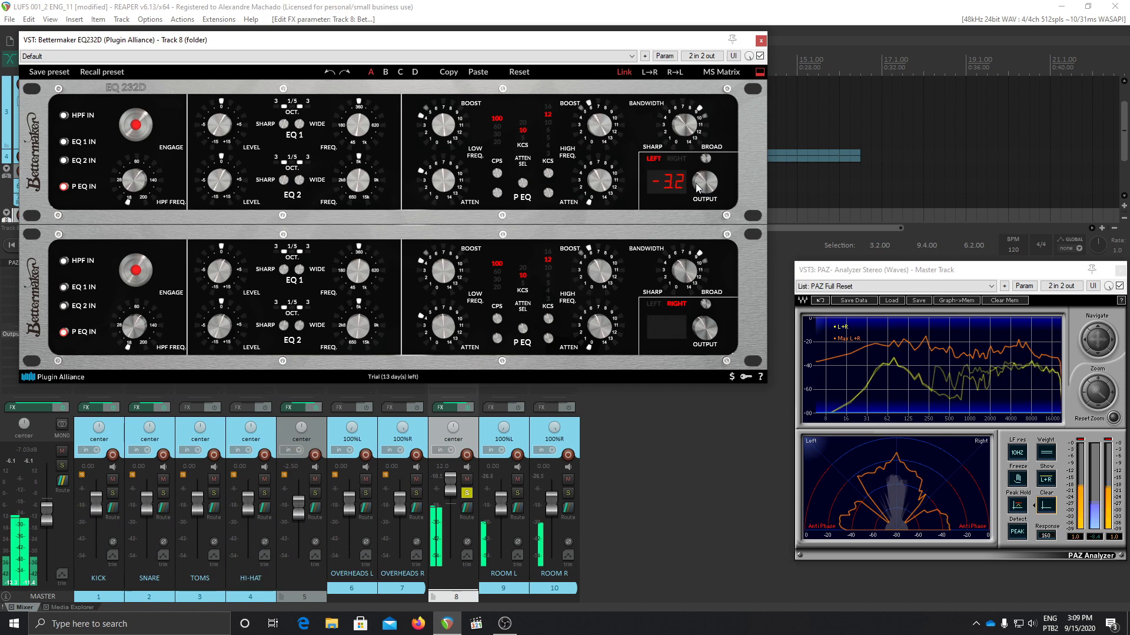
click(759, 56)
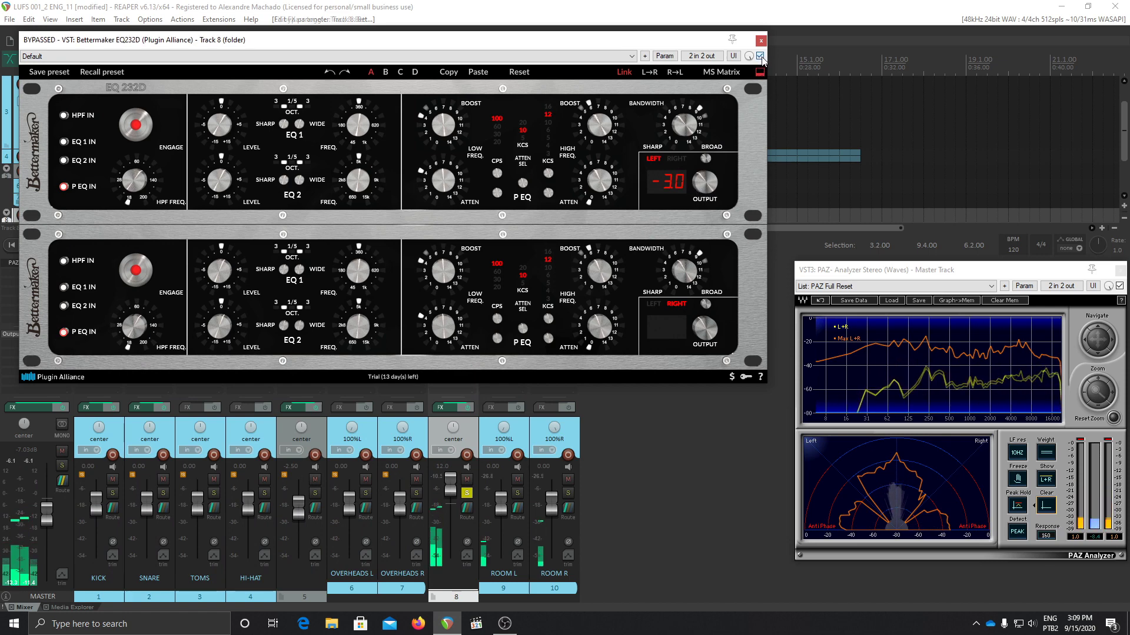
click(759, 56)
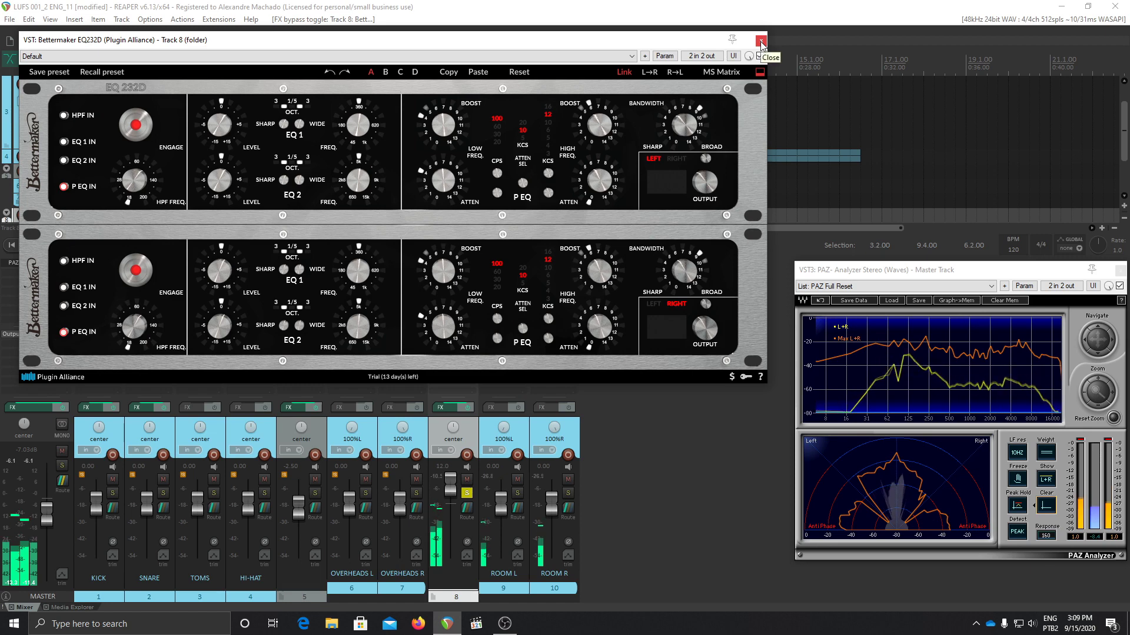
click(761, 41)
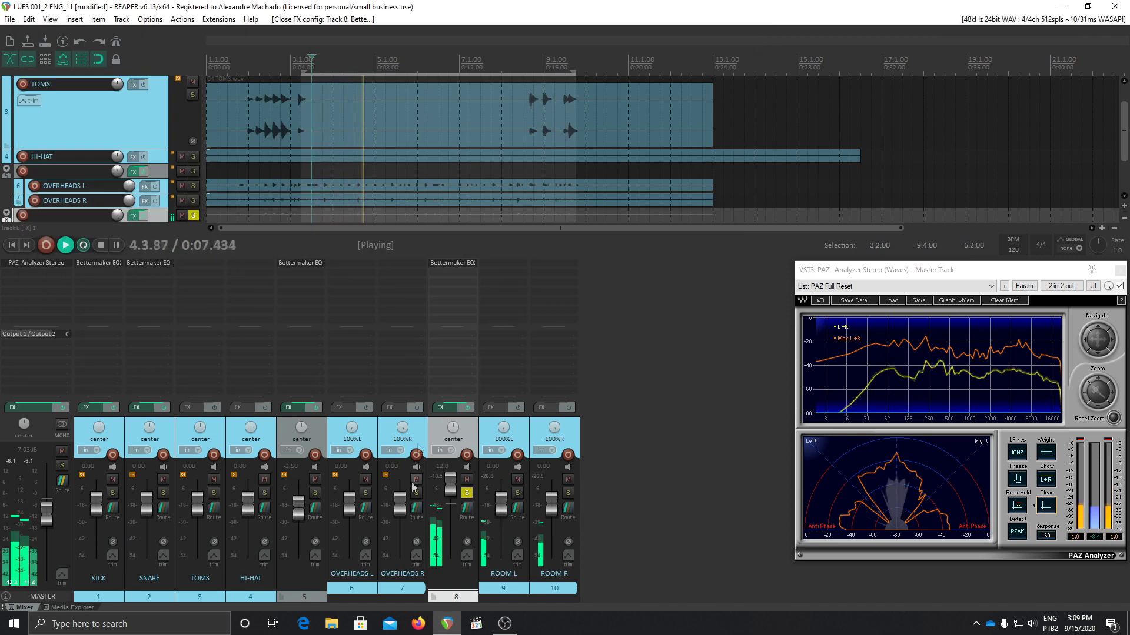
Lower track 8's volume fader and compare the track with its effects switched off and on, ending with playback stopped
drag(453, 481, 450, 505)
click(466, 507)
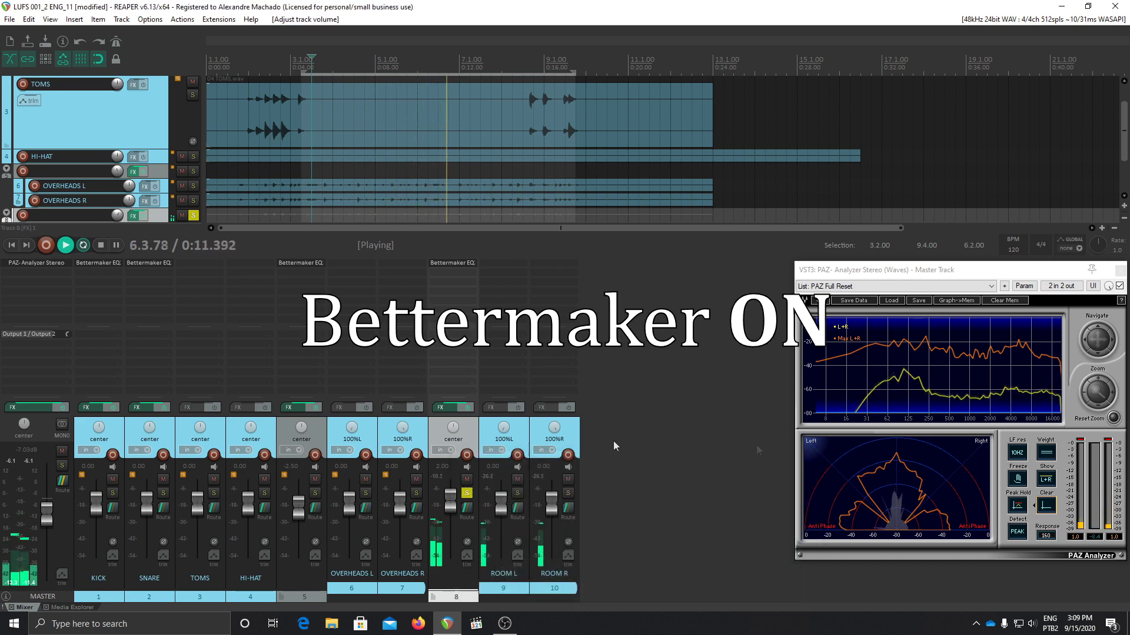
click(466, 407)
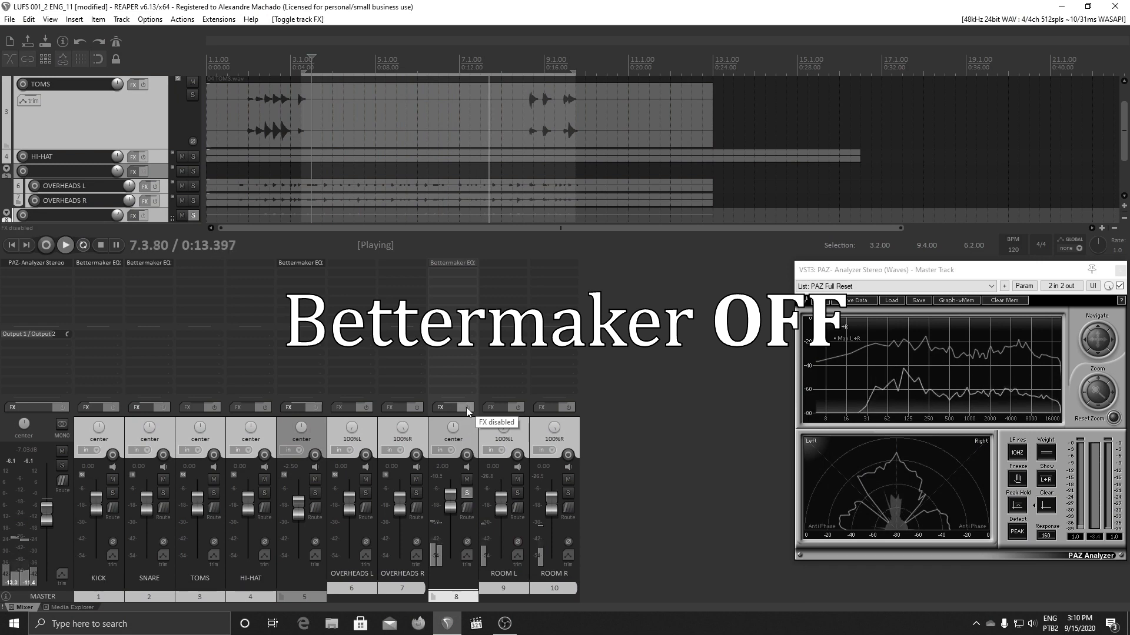
click(466, 407)
key(space)
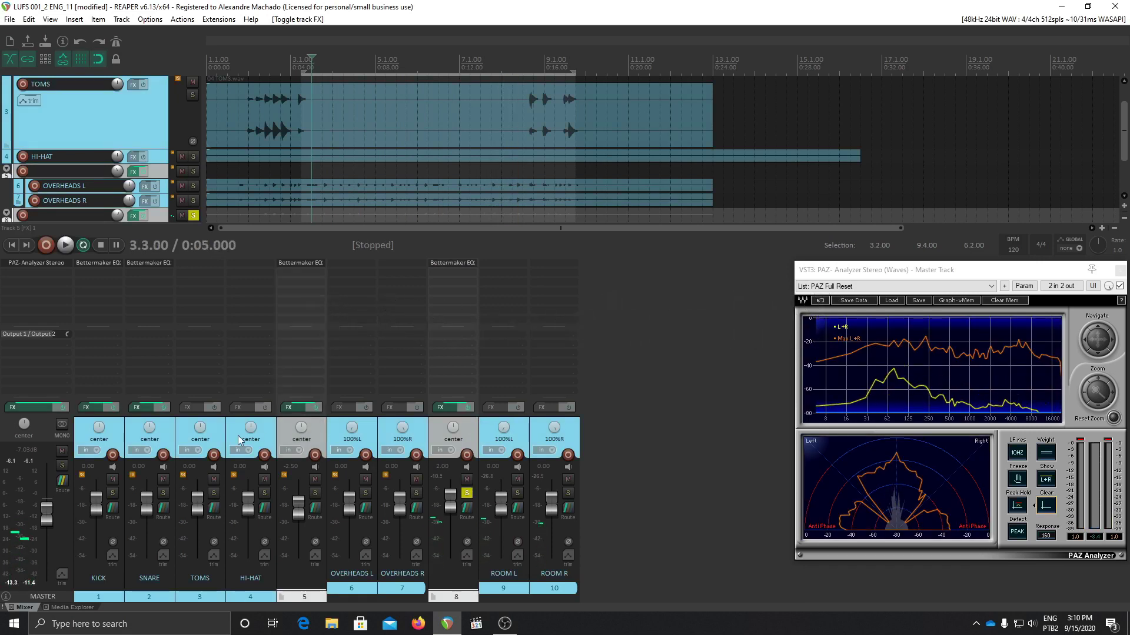
Solo KICK, SNARE and track 5 along with track 8 and compare the mix with the effects off and on
ctrl+click(157, 433)
ctrl+click(120, 431)
click(112, 493)
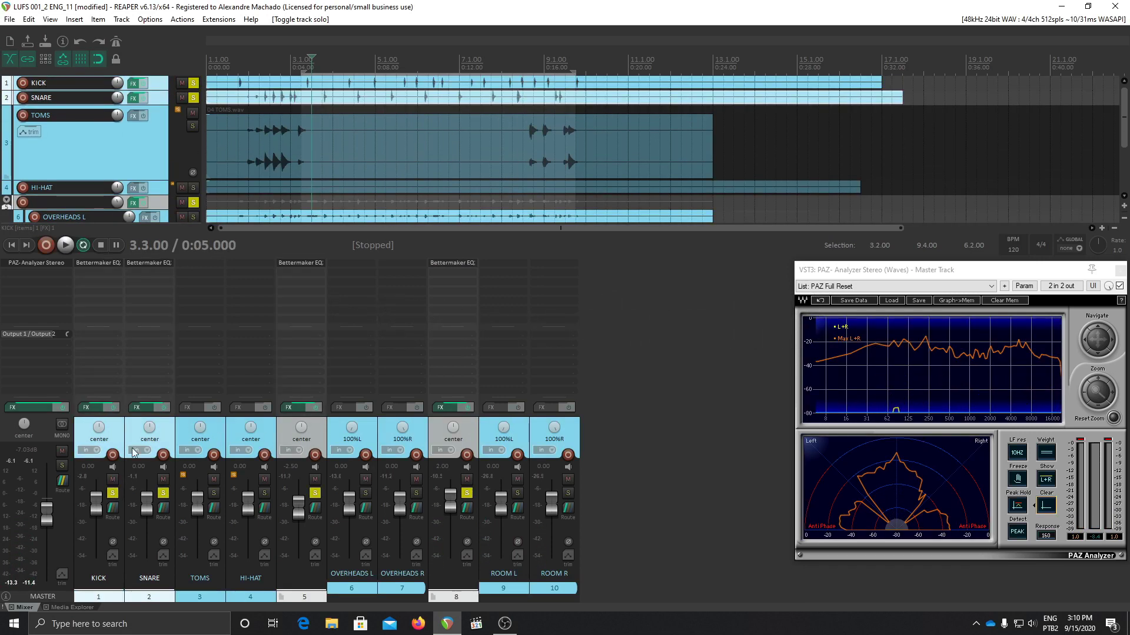
key(space)
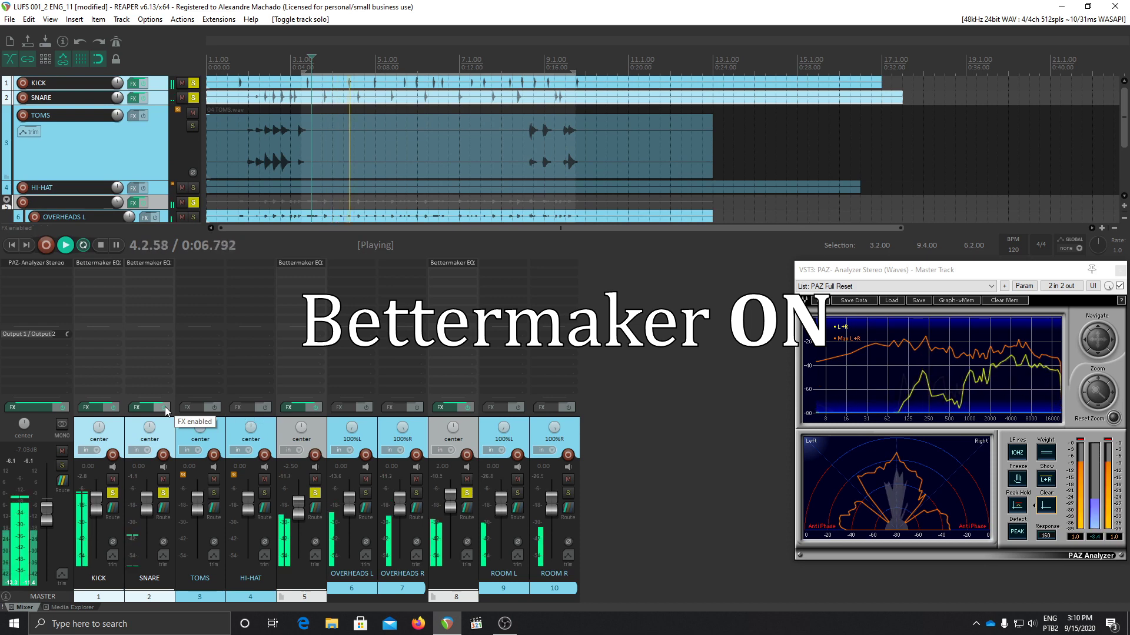
click(164, 408)
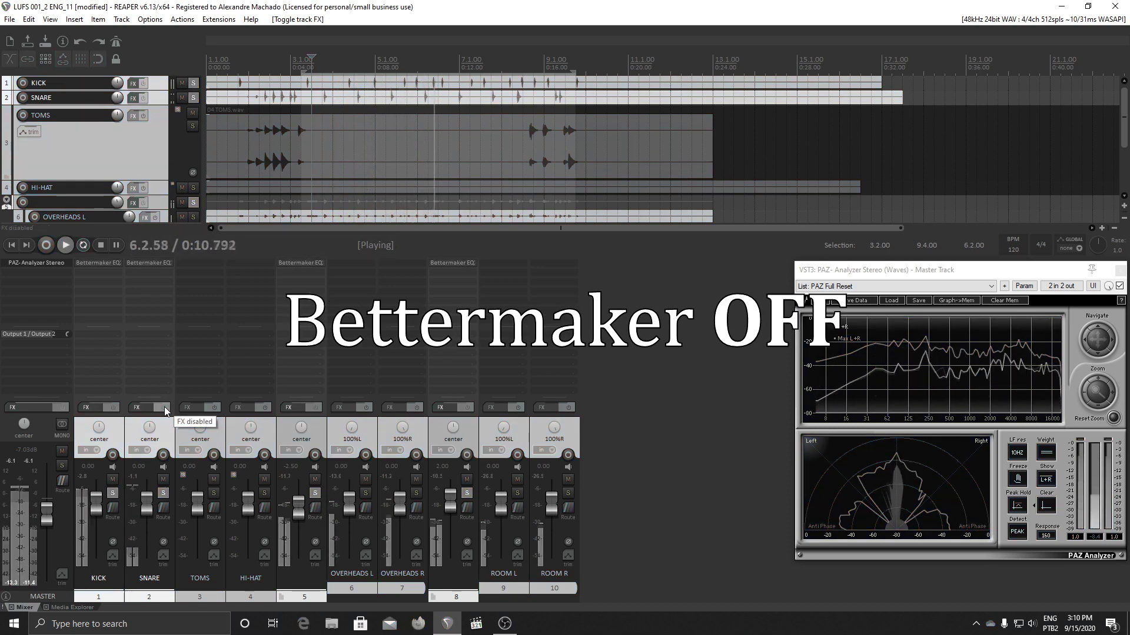
click(165, 407)
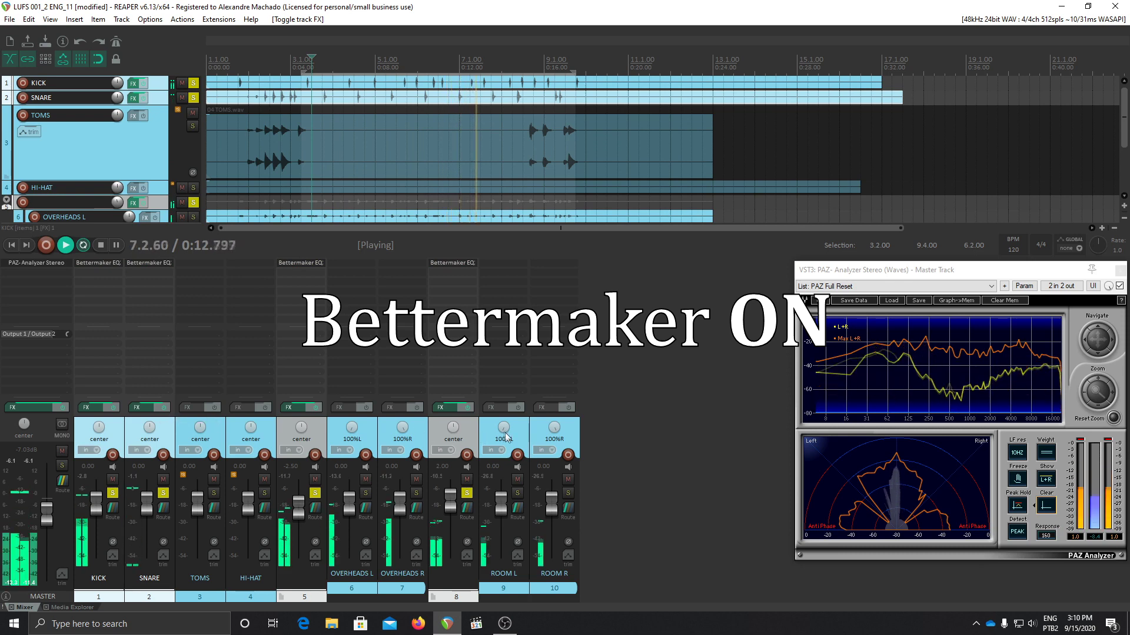
Solo TOMS exclusively and add the Bettermaker EQ232D VST to the track
click(218, 434)
key(space)
ctrl+alt+click(213, 494)
key(space)
click(214, 263)
key(BackSpace)
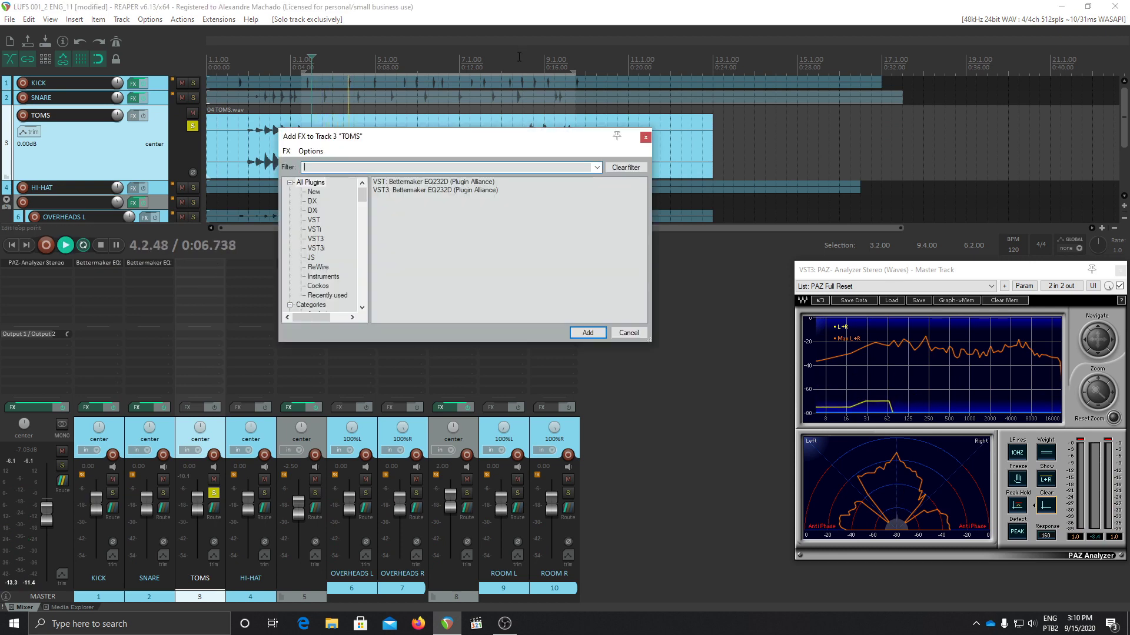
click(378, 167)
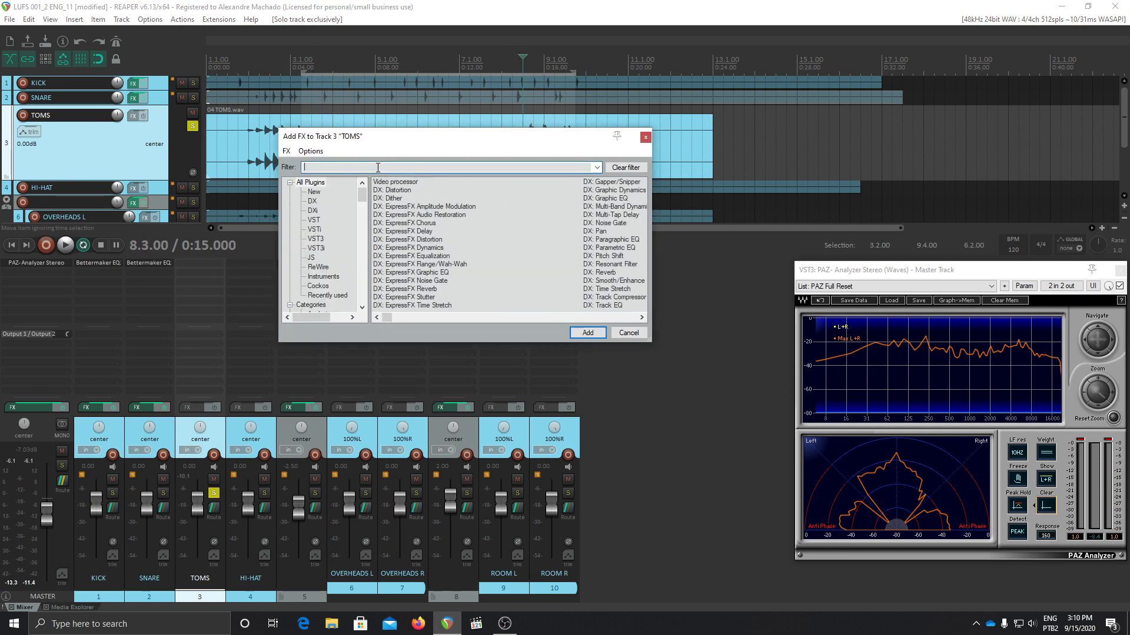
double_click(444, 182)
drag(479, 27, 480, 201)
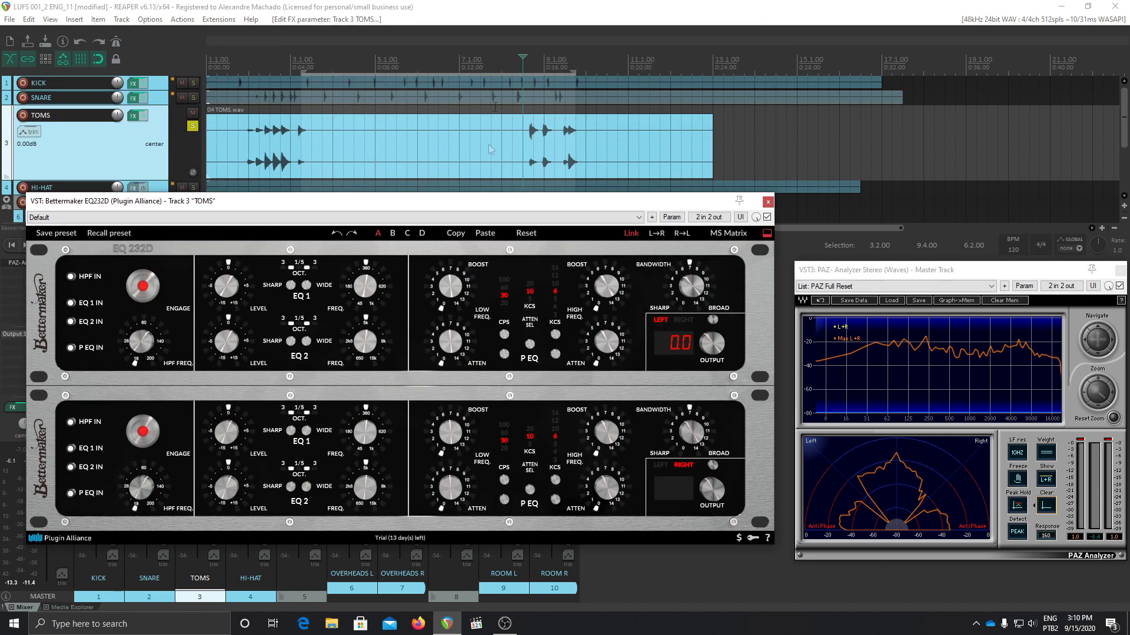
Shorten the loop selection to the tom hits from 8.3.00 to 9.4.00 and play it
click(524, 67)
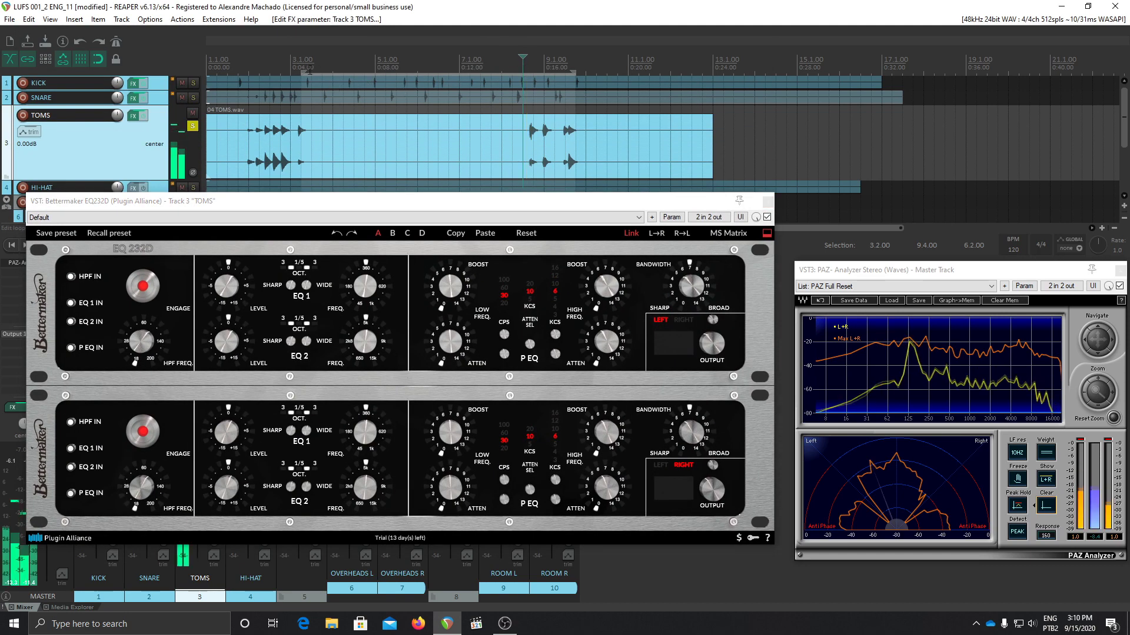
drag(301, 83, 523, 82)
key(space)
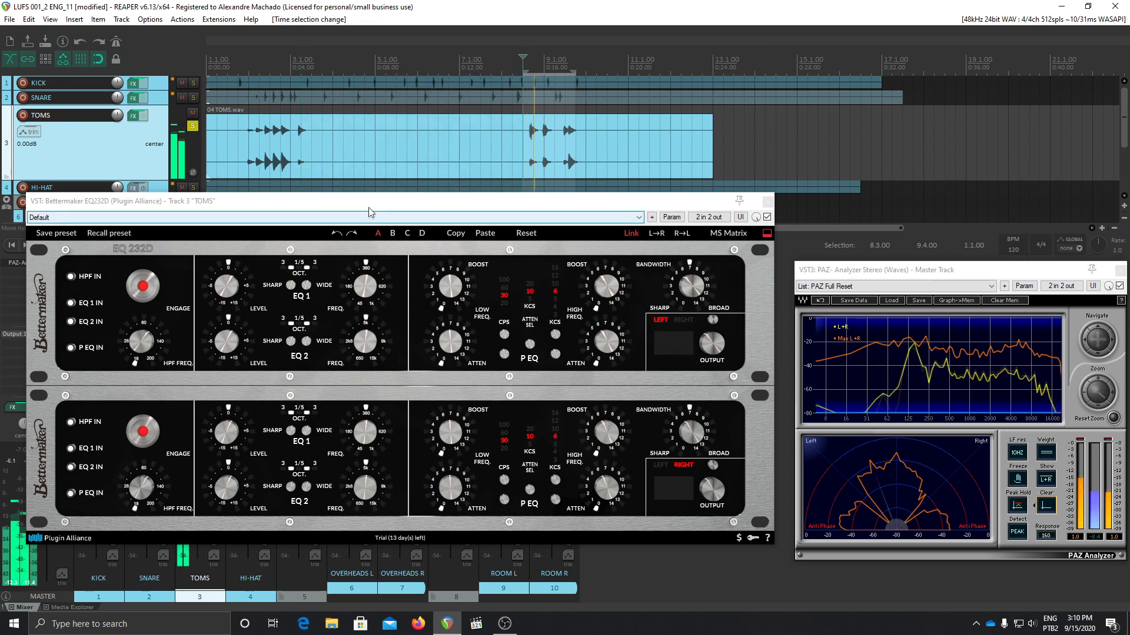
drag(365, 200, 368, 139)
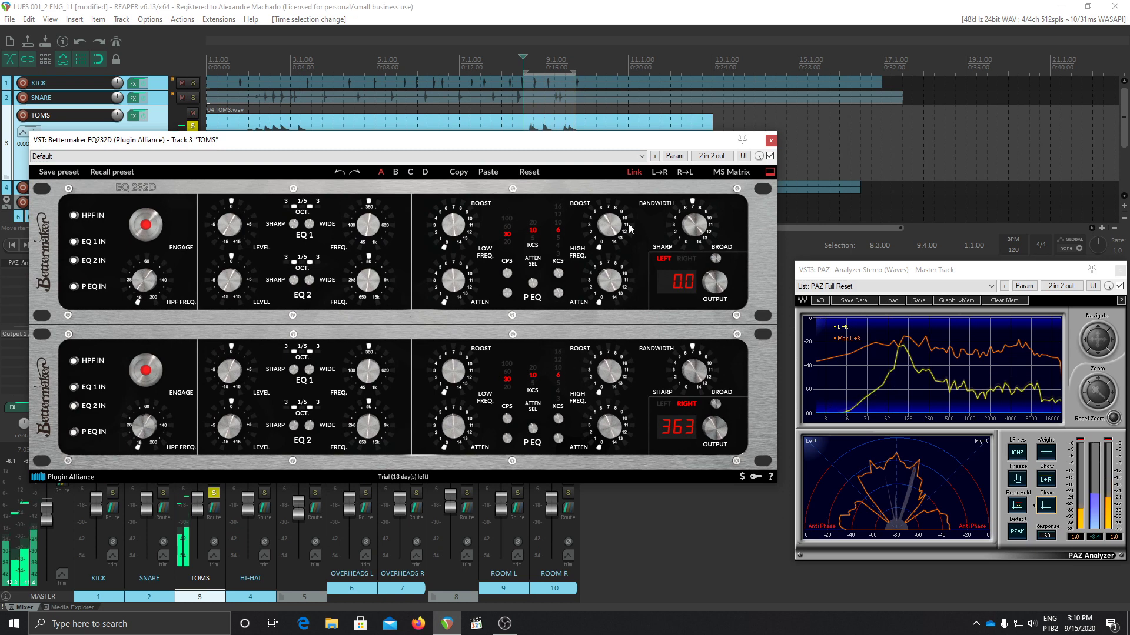
Enable the P EQ on TOMS and boost the highs at 10 KCS and the lows at 30 CPS
click(558, 223)
drag(610, 225, 643, 129)
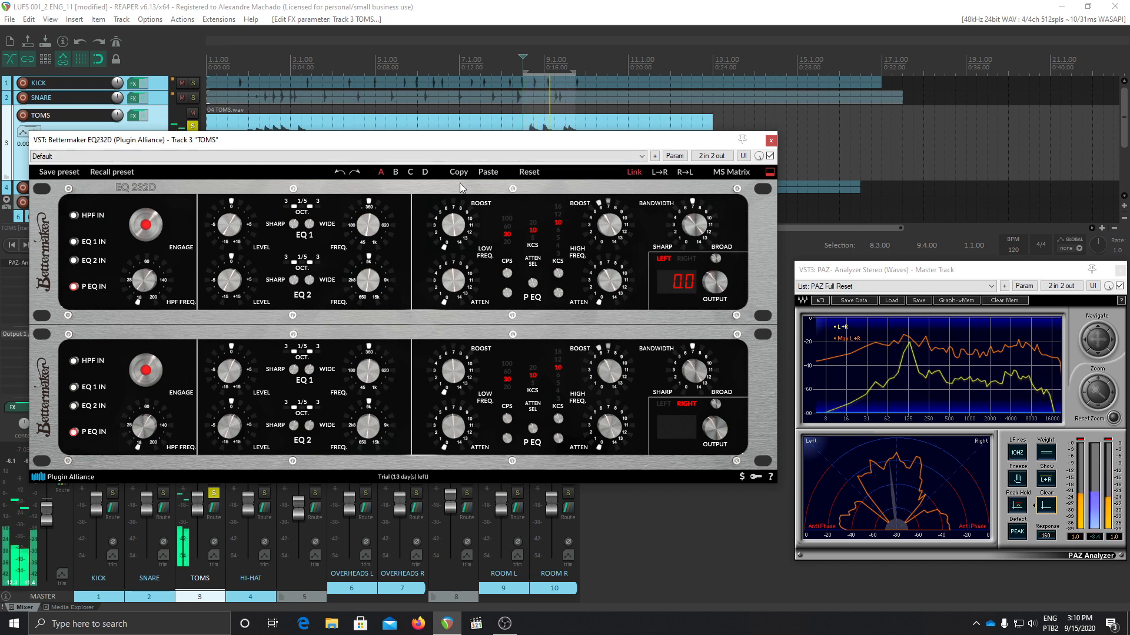
drag(442, 210, 436, 225)
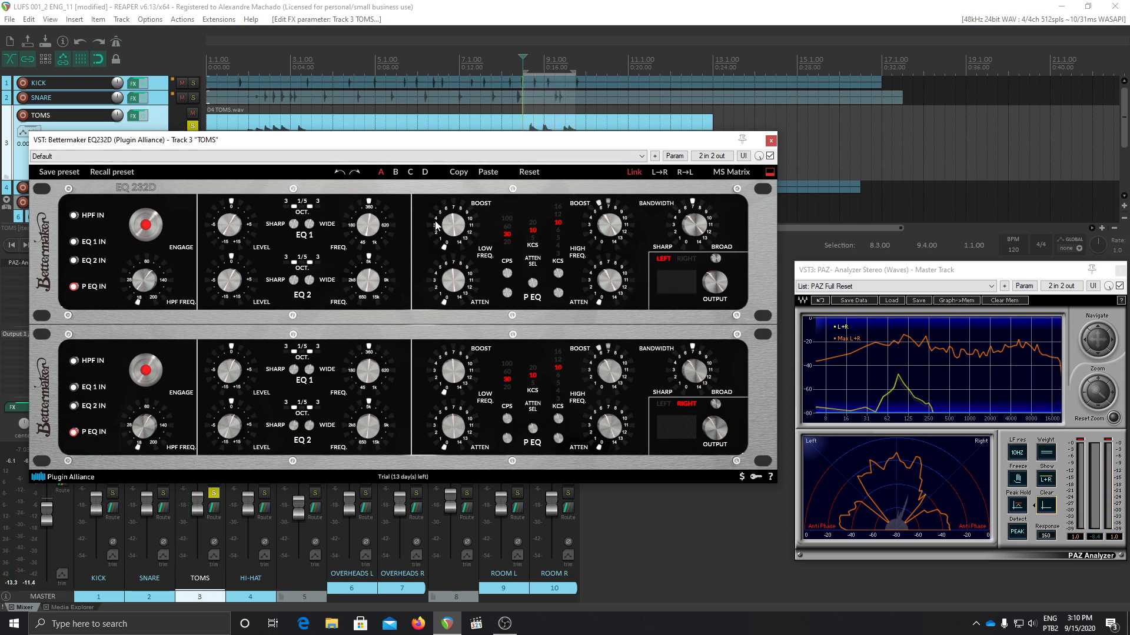
drag(608, 224, 606, 189)
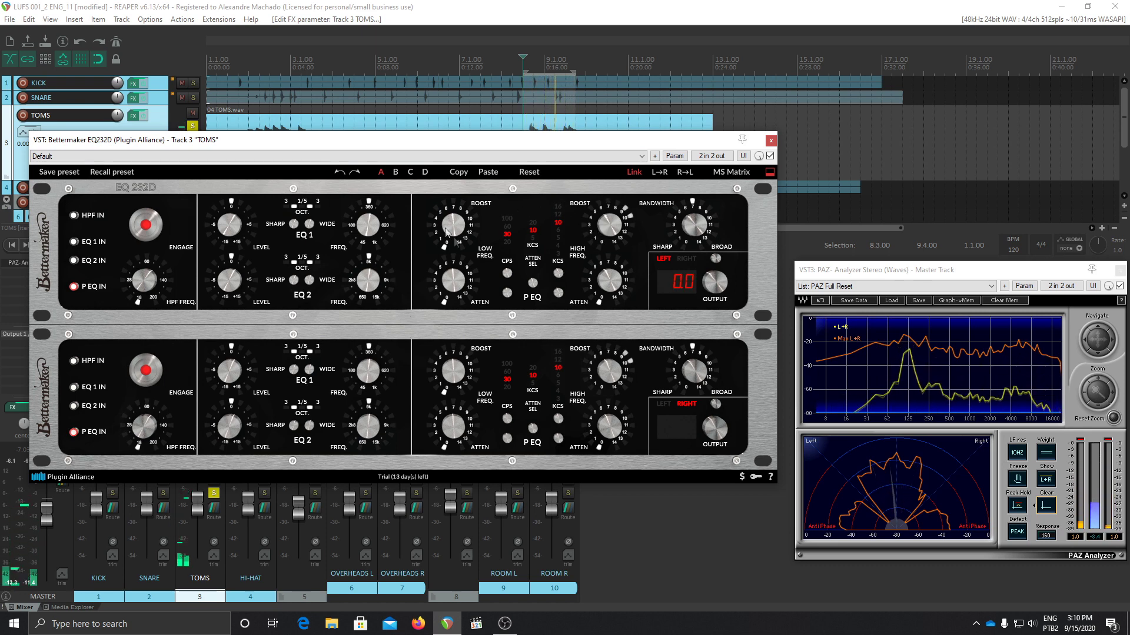
drag(450, 230, 452, 188)
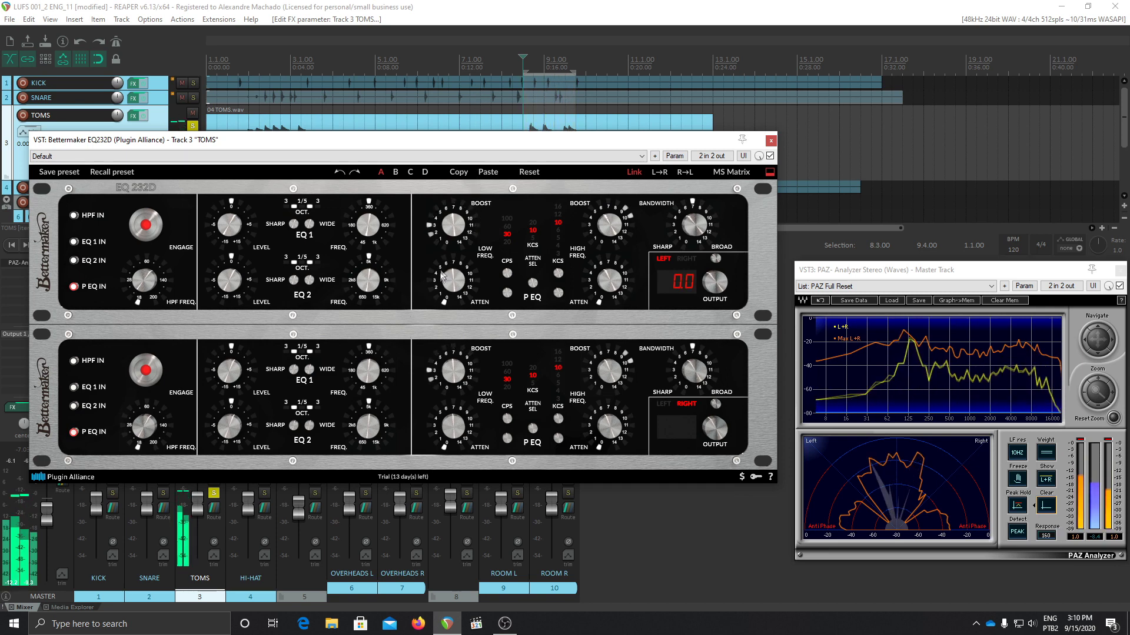
Set the TOMS P EQ low attenuation to 5.0 and enable EQ 2 with frequency 1.4 and level -2.1
drag(450, 279, 449, 257)
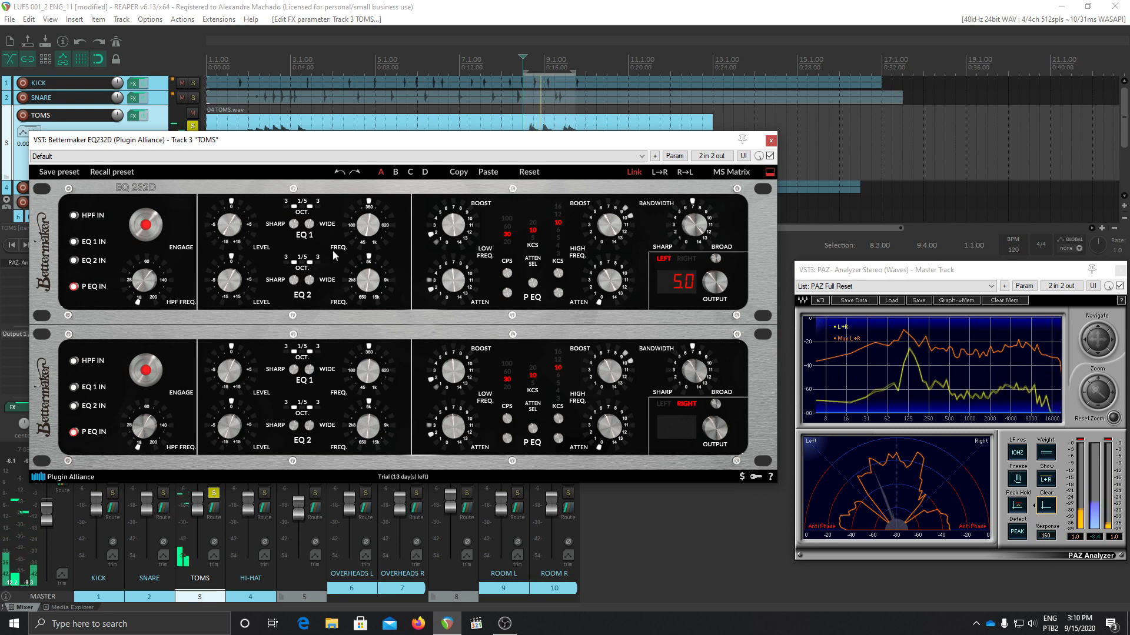
click(293, 281)
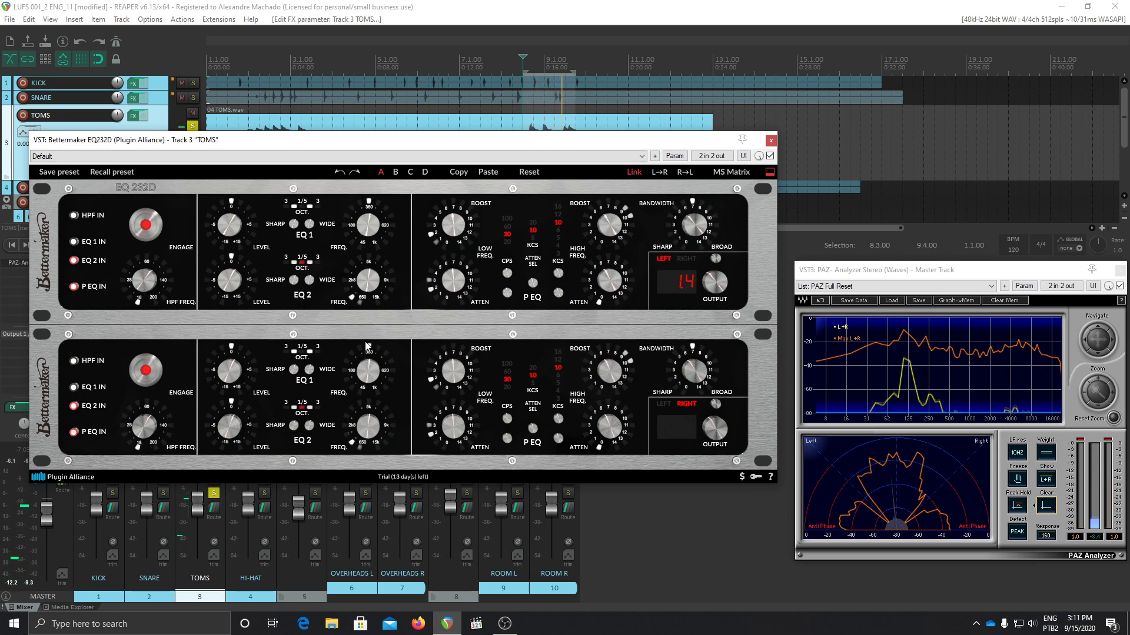
drag(233, 275, 216, 330)
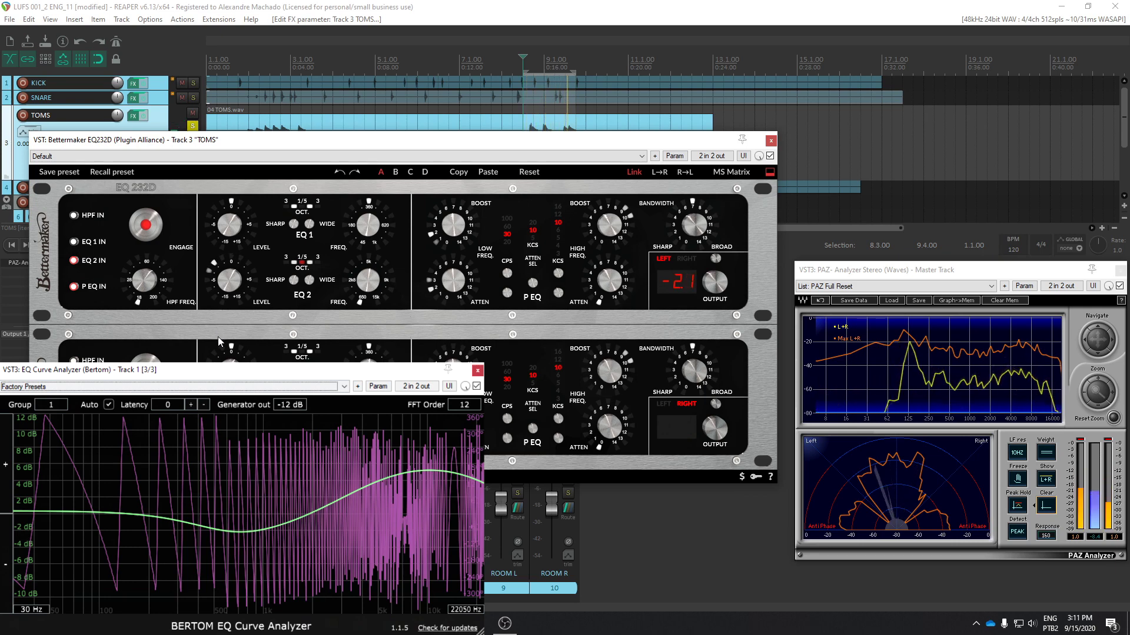
Compare the TOMS EQ with bypass during playback and match the levels by setting the output to -2.8
click(770, 156)
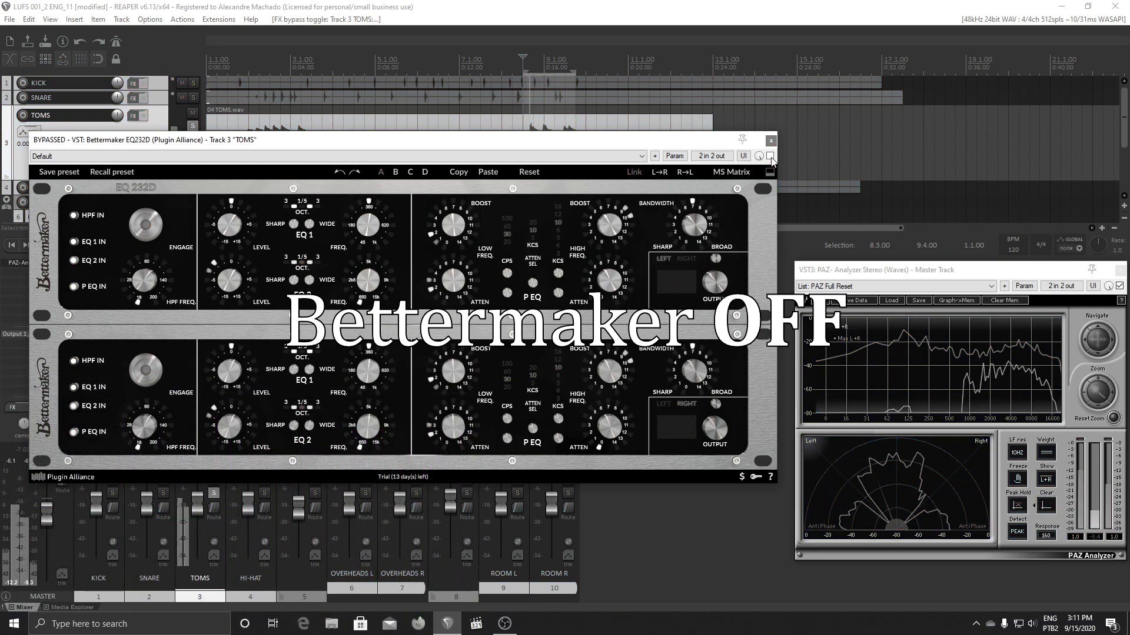
click(770, 156)
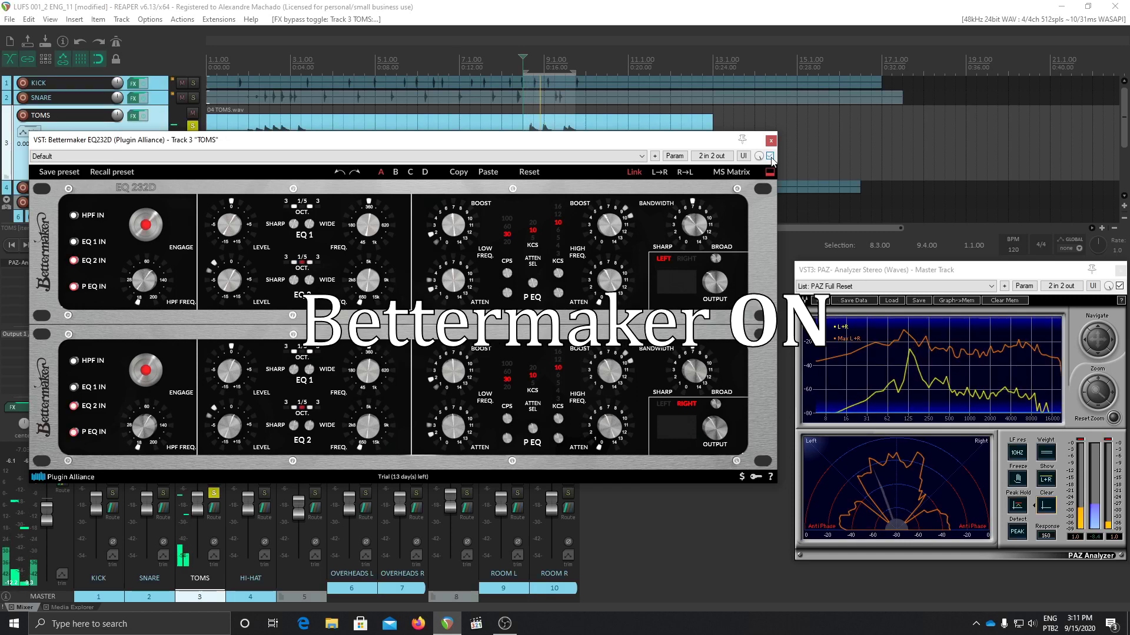
key(space)
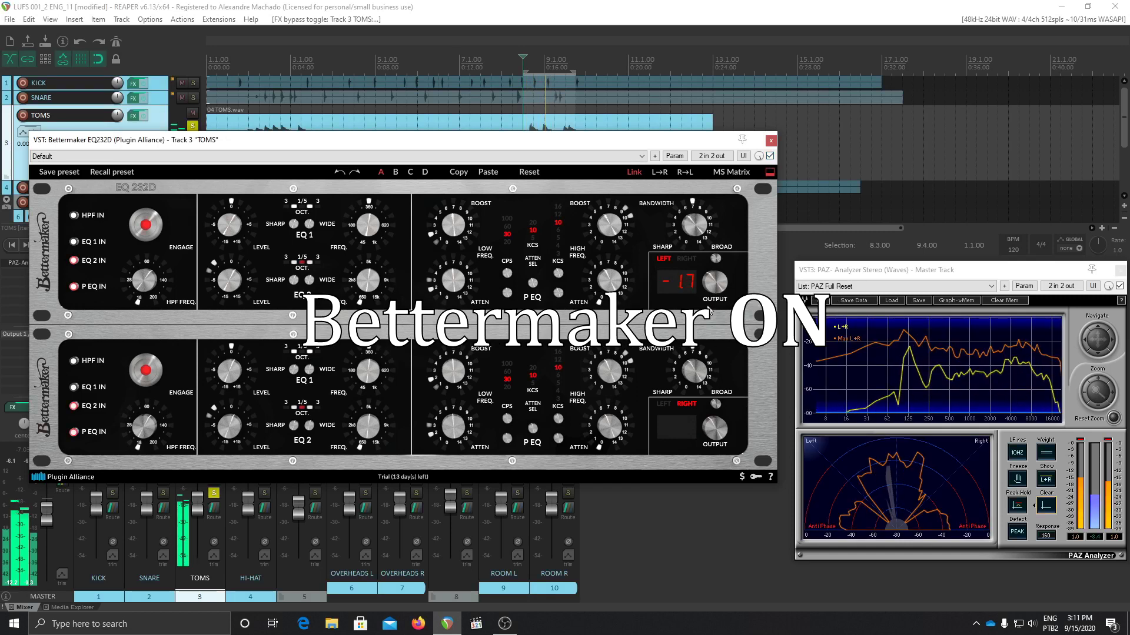
click(769, 156)
click(770, 155)
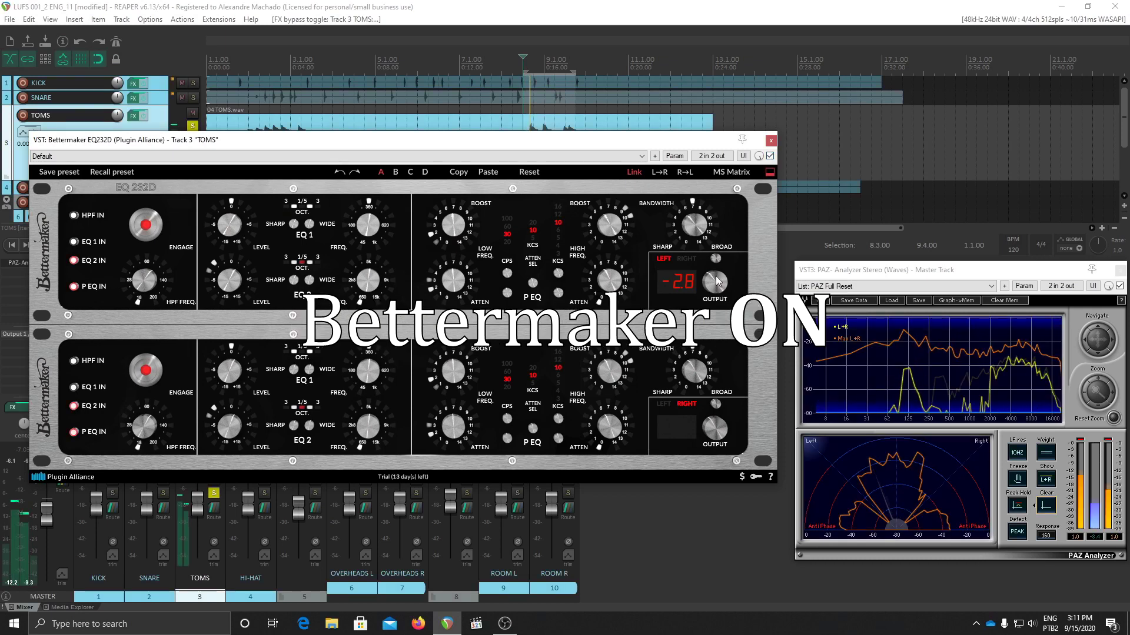
Close the TOMS EQ plugin, stop playback and unsolo the track
click(771, 140)
key(space)
click(213, 493)
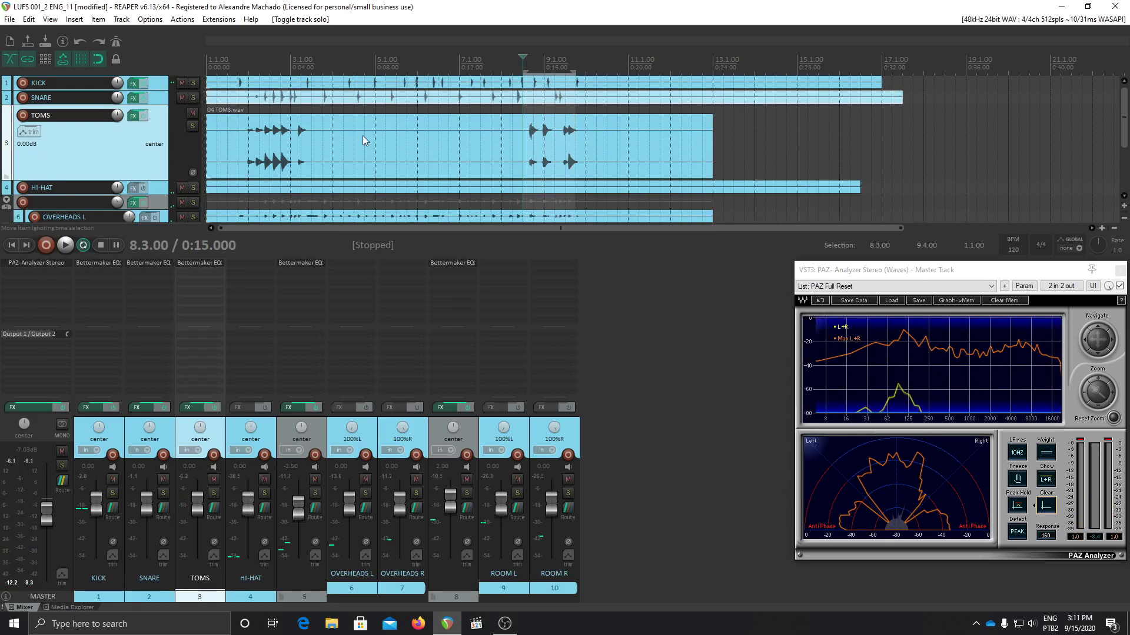
Play the full drum mix from measure 2.2 at the first tom fill and select tracks 1 through 8, KICK to the rooms folder
click(287, 63)
key(space)
click(259, 62)
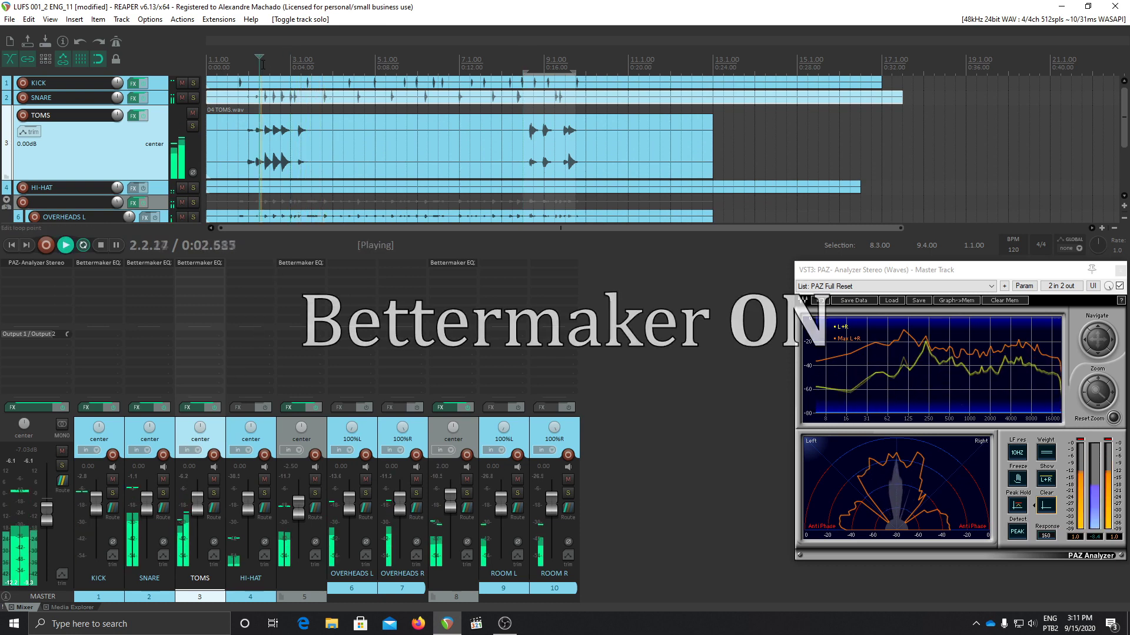
click(116, 434)
shift+click(465, 432)
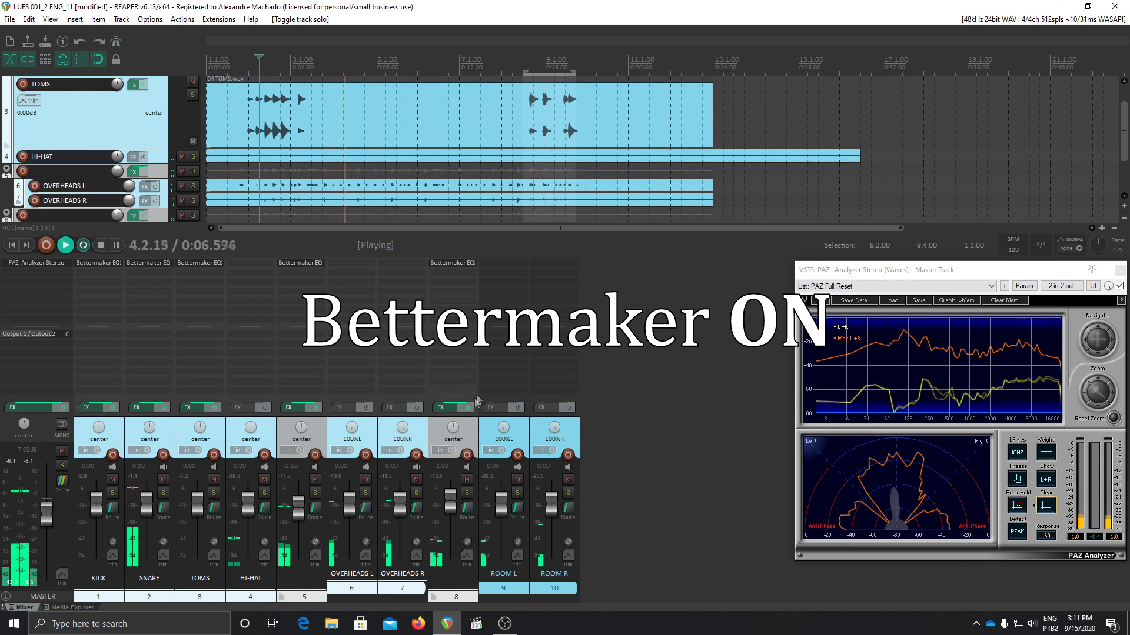
Compare the full drum mix with the selected tracks' effects bypassed and enabled during playback, and stop playback
click(468, 408)
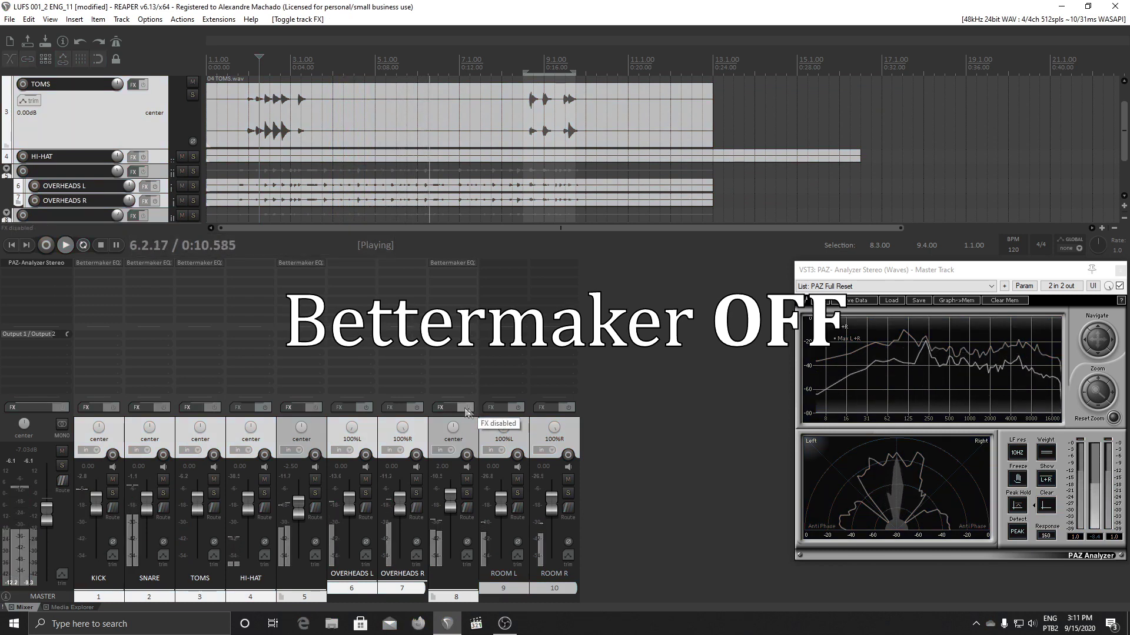
click(467, 409)
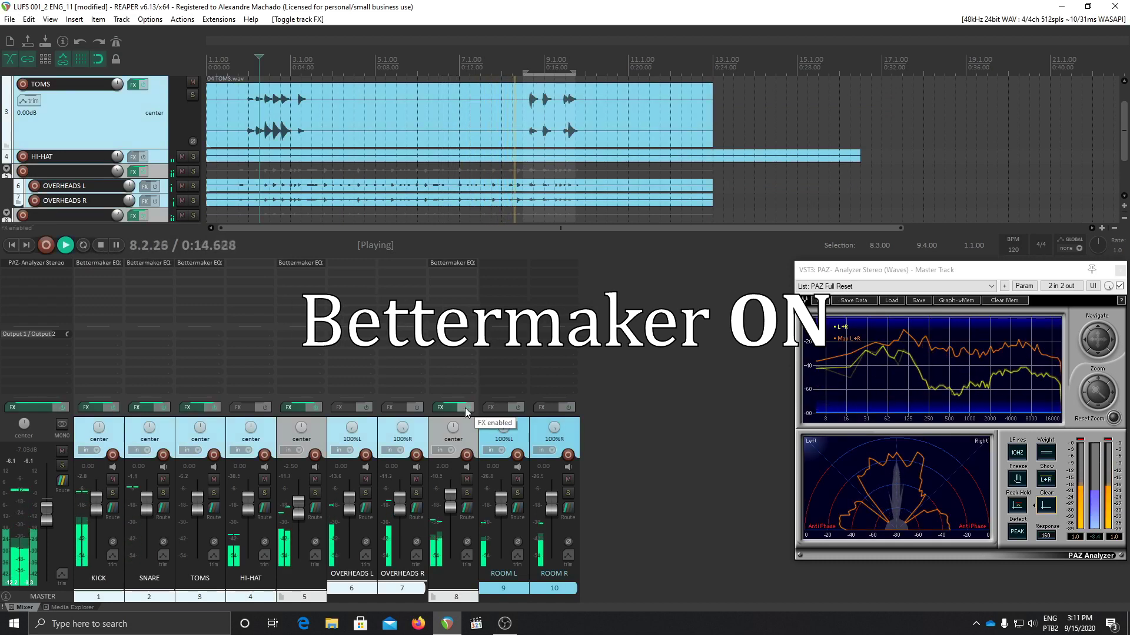
click(465, 408)
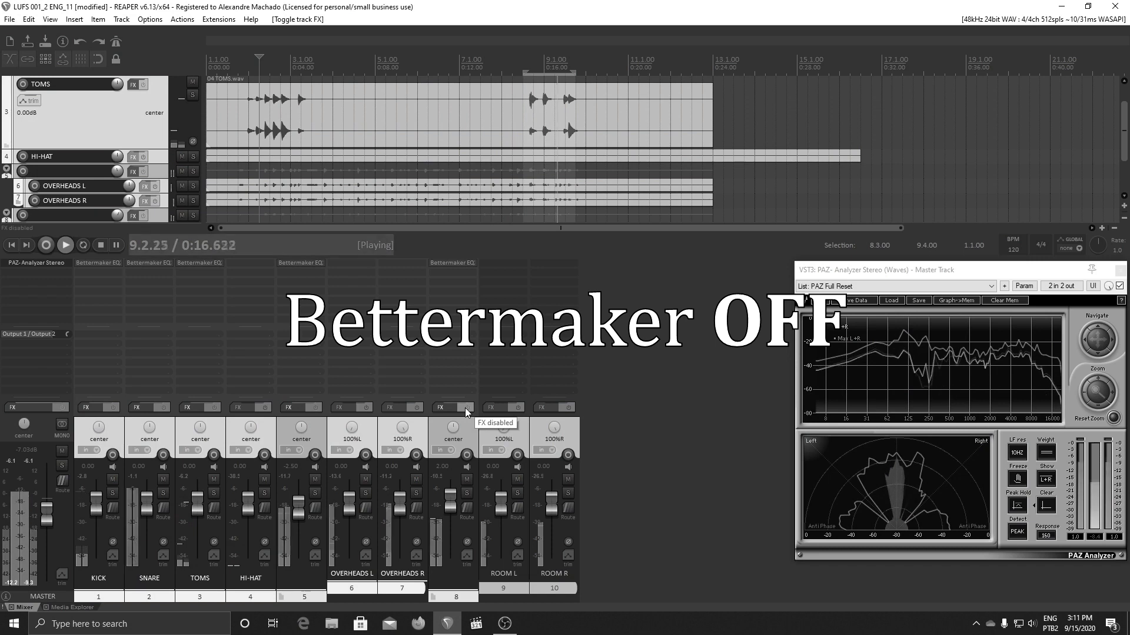
key(space)
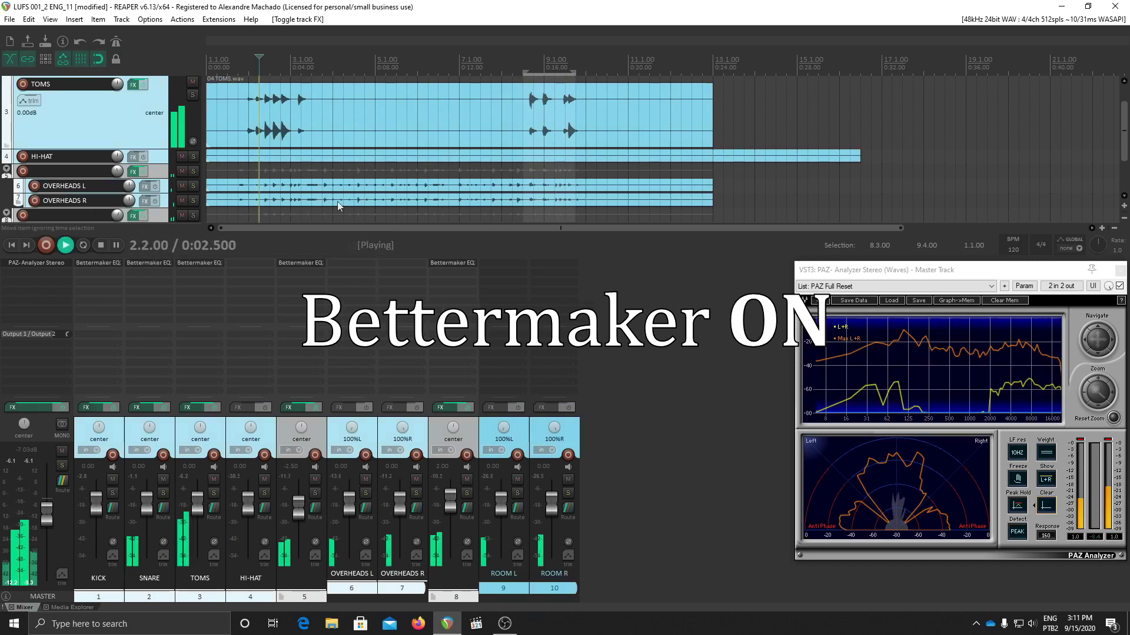
Play the drum mix again from 2.2.00, clear the PAZ Analyzer's held peak curves and reposition its window
key(space)
click(1046, 507)
drag(926, 274, 874, 273)
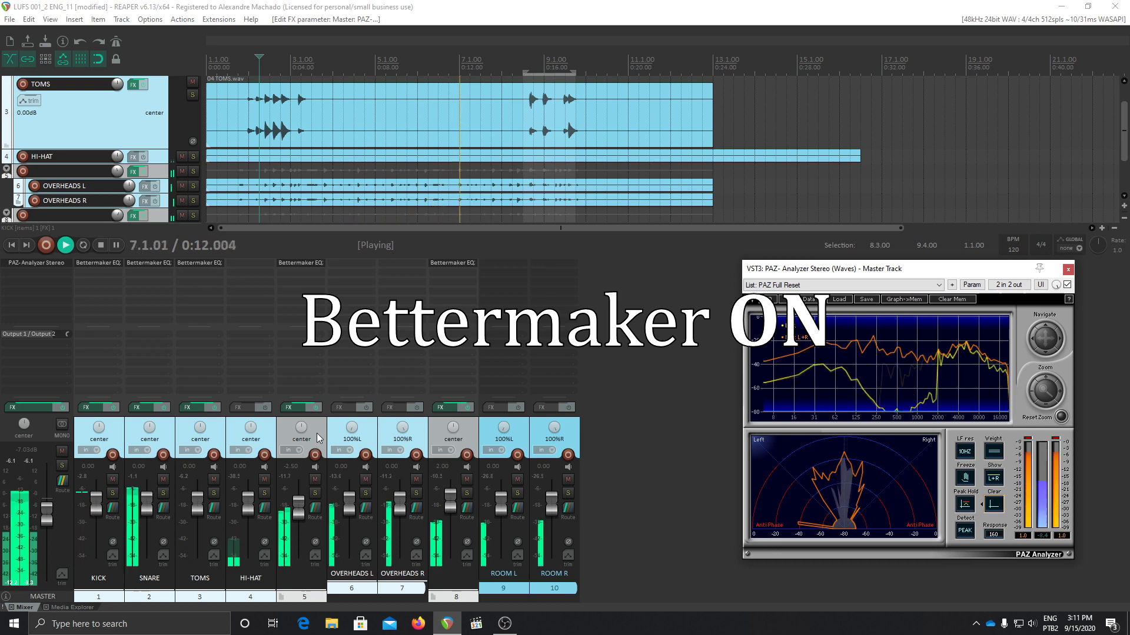
Bypass and re-enable the selected tracks' effects while watching the analyzer, stop playback and move the analyzer window closer to the mixer
click(471, 407)
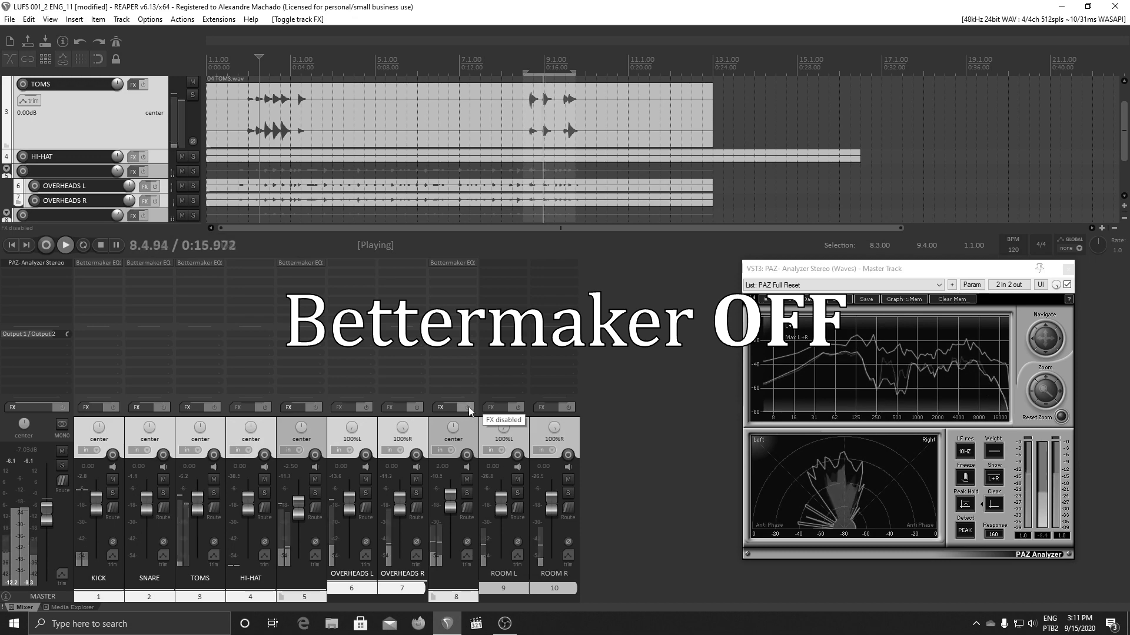
click(468, 407)
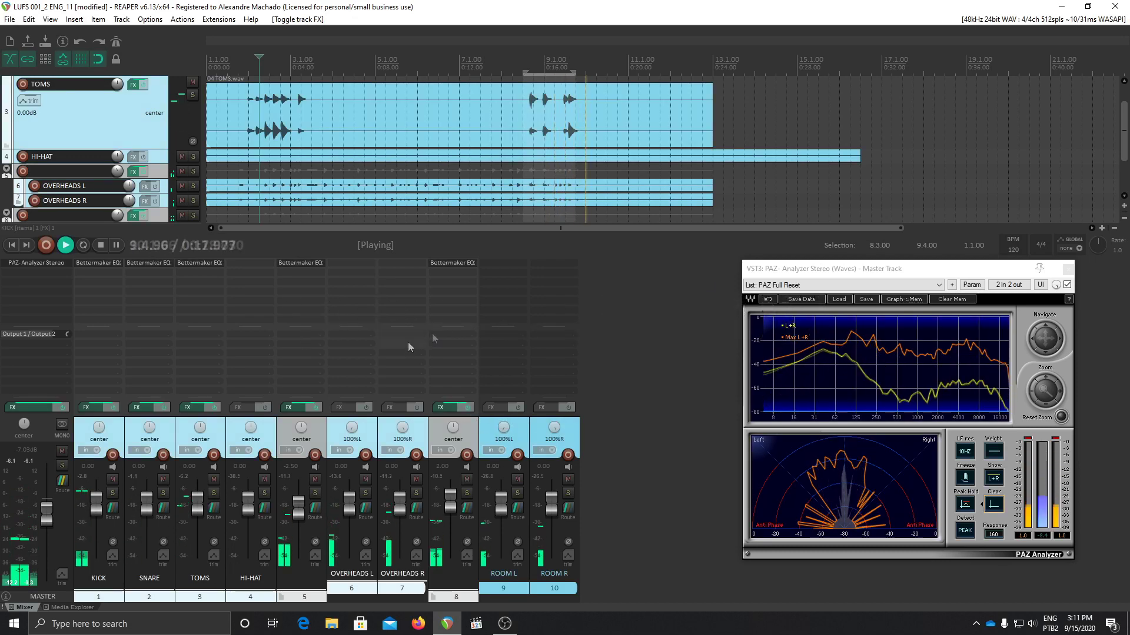
key(space)
drag(912, 275, 825, 257)
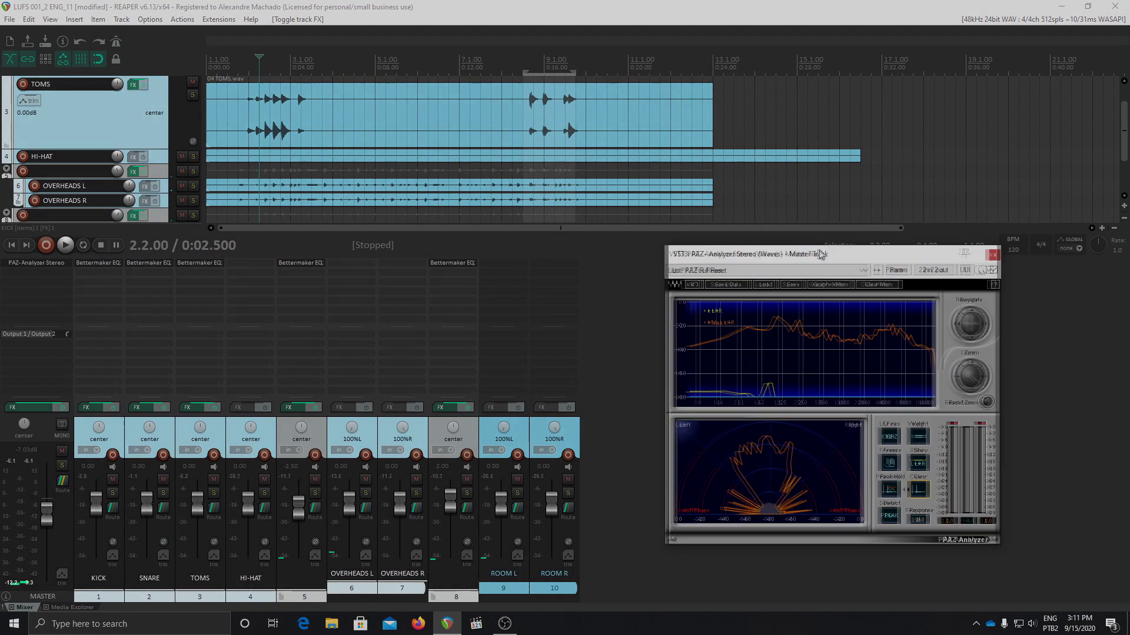